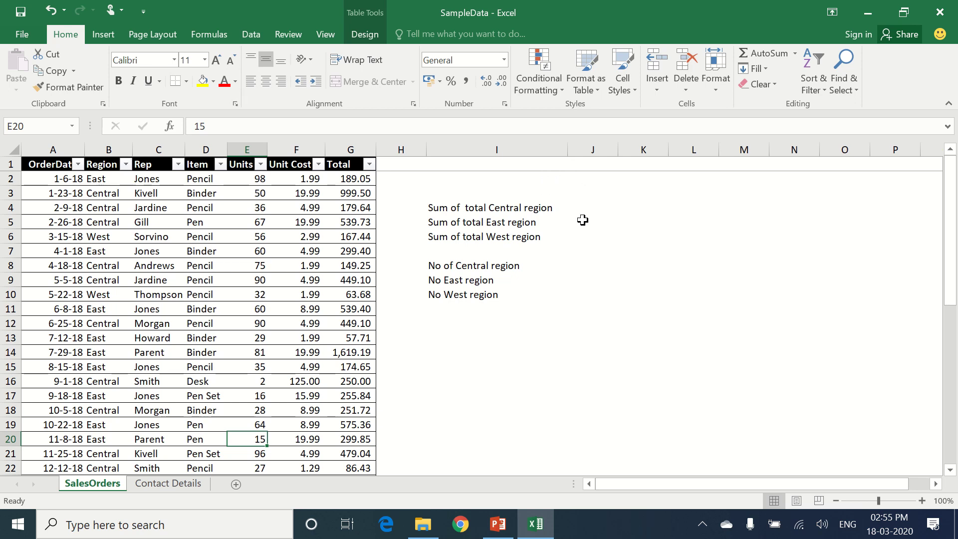
# Step: Start a SUMIF formula in J4 beside "Sum of total Central region", using the table's whole Region column as the range
pyautogui.click(595, 209)
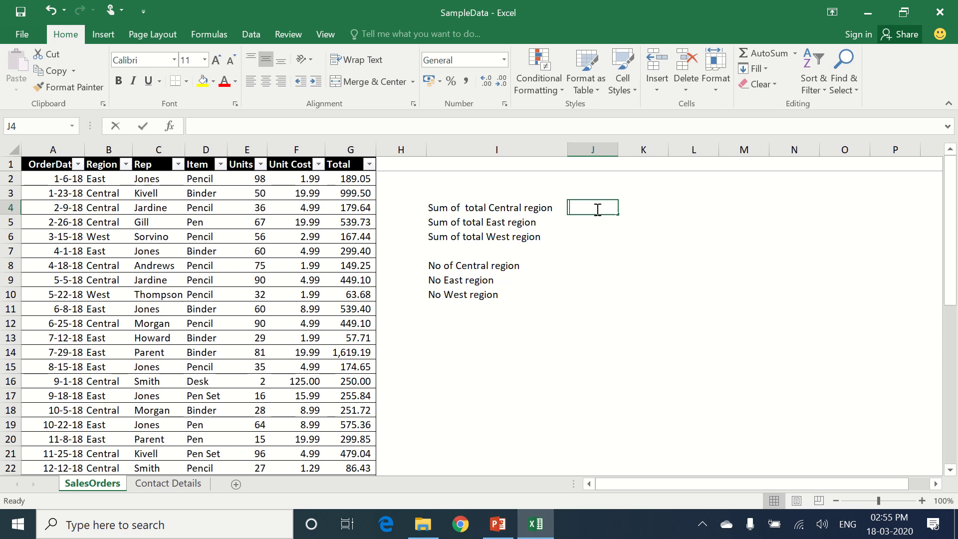
pyautogui.write('=sum')
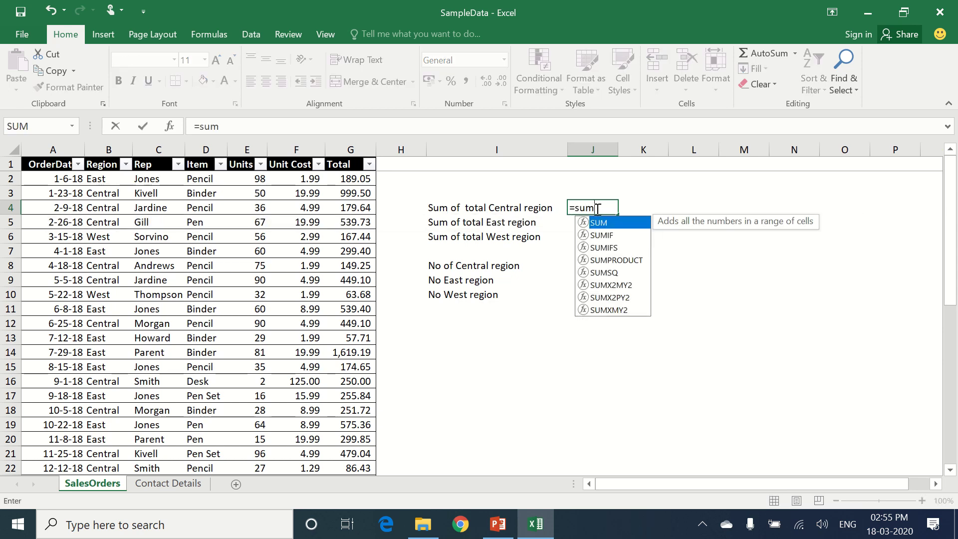
pyautogui.write('if(')
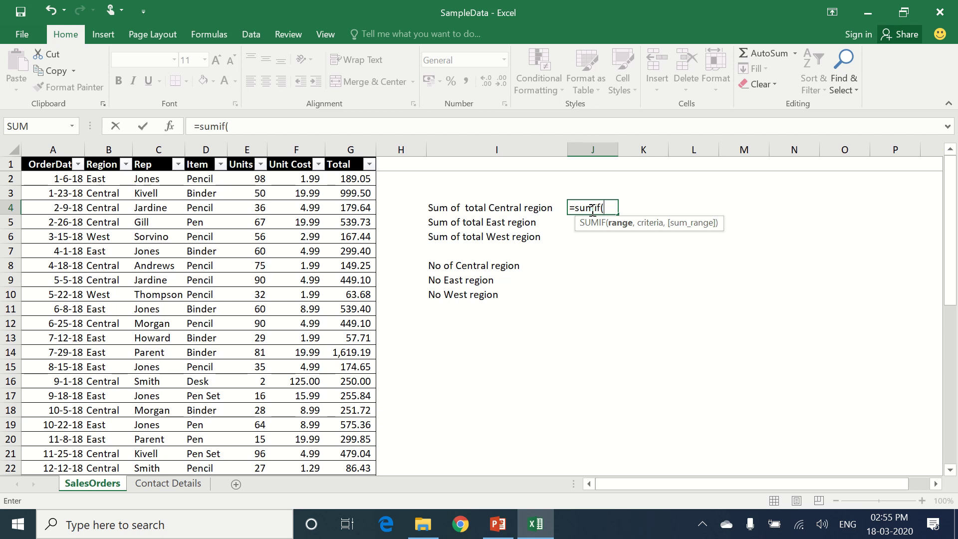
pyautogui.click(94, 178)
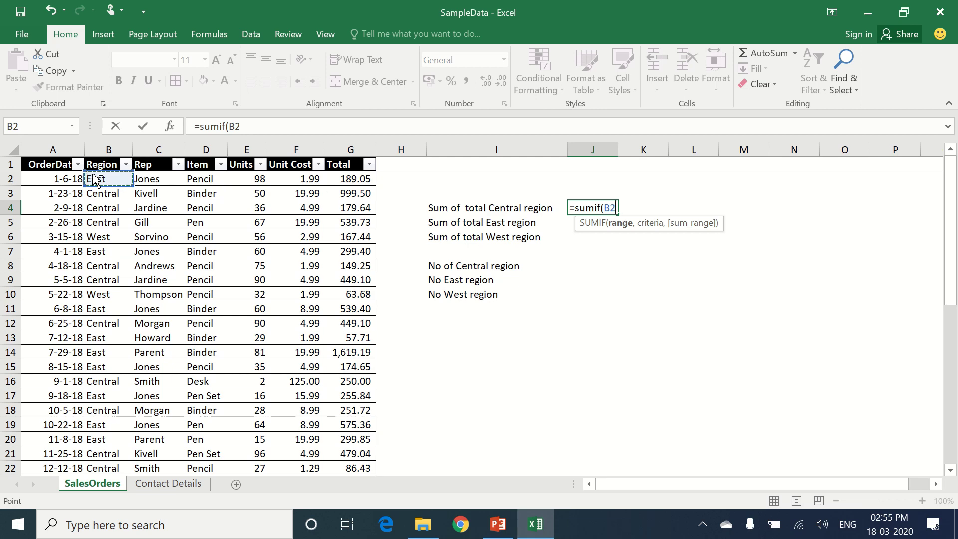
pyautogui.hotkey('ctrl', 'shift', 'Down')
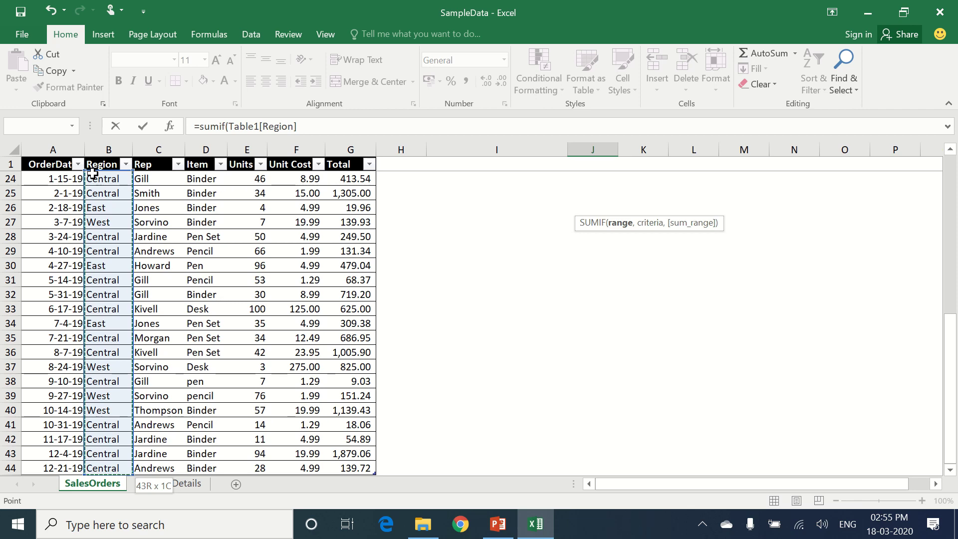
pyautogui.moveTo(953, 408); pyautogui.dragTo(932, 134)
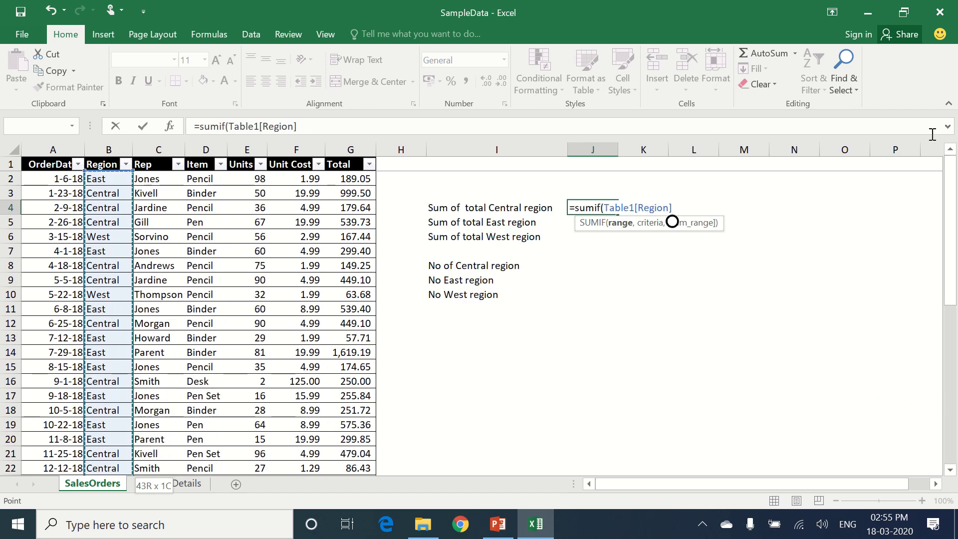
# Step: Complete the J4 formula with "Central" as the criterion and the whole Total column as the sum range
pyautogui.write(',')
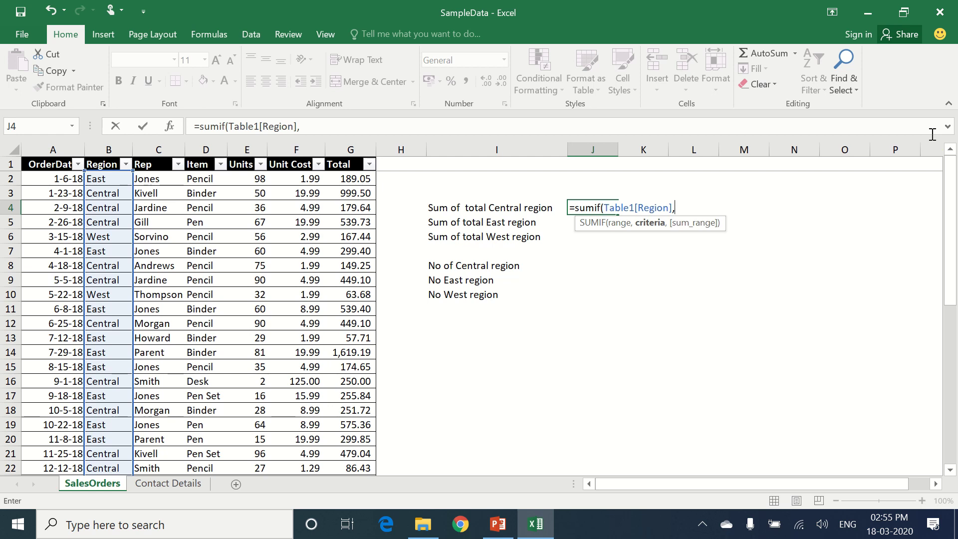
pyautogui.write('"Central')
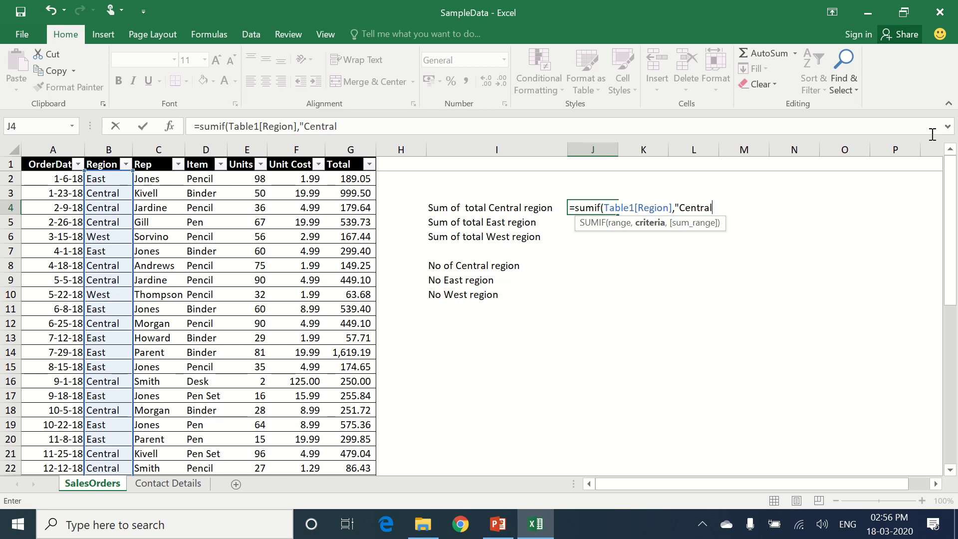
pyautogui.write('",')
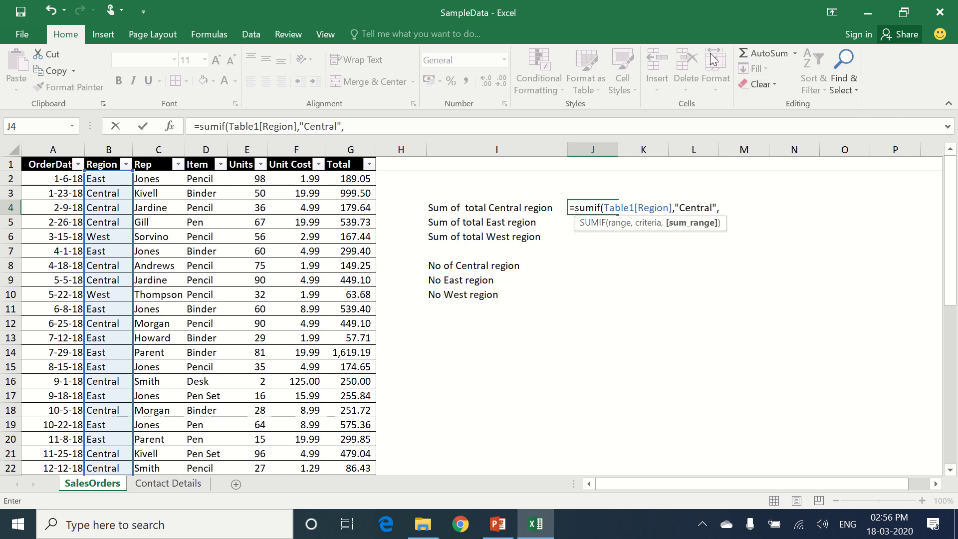
pyautogui.click(362, 174)
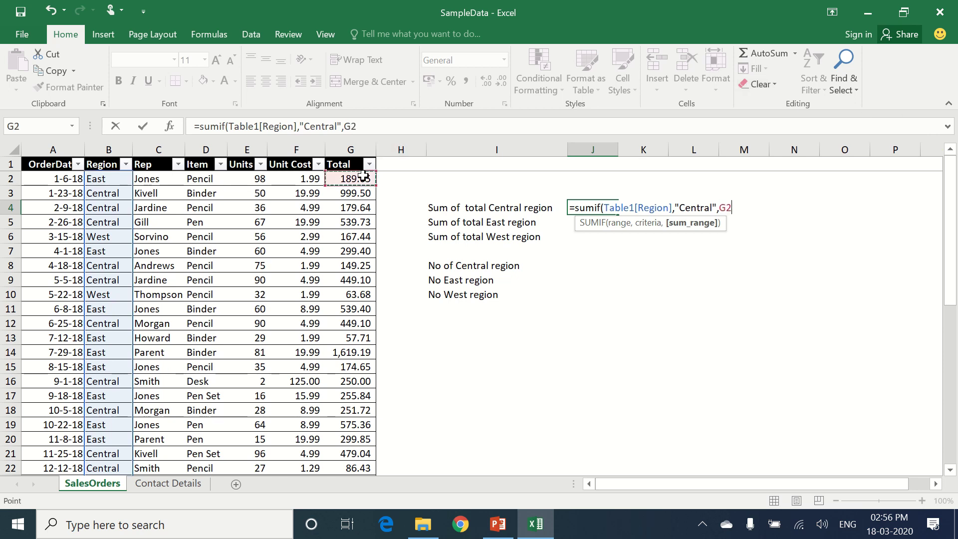
pyautogui.hotkey('ctrl', 'shift', 'Down')
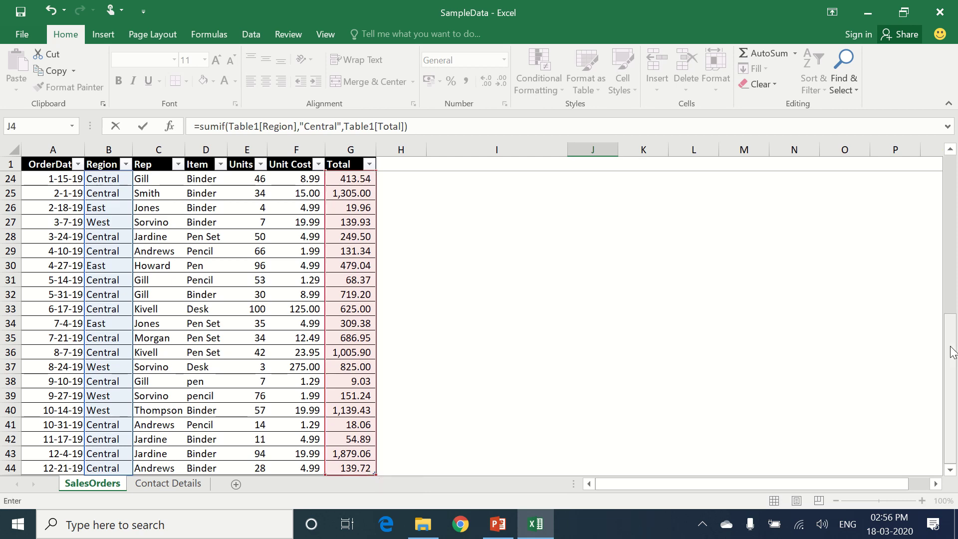
pyautogui.press('Return')
pyautogui.press('Up')
pyautogui.press('Up')
pyautogui.press('Up')
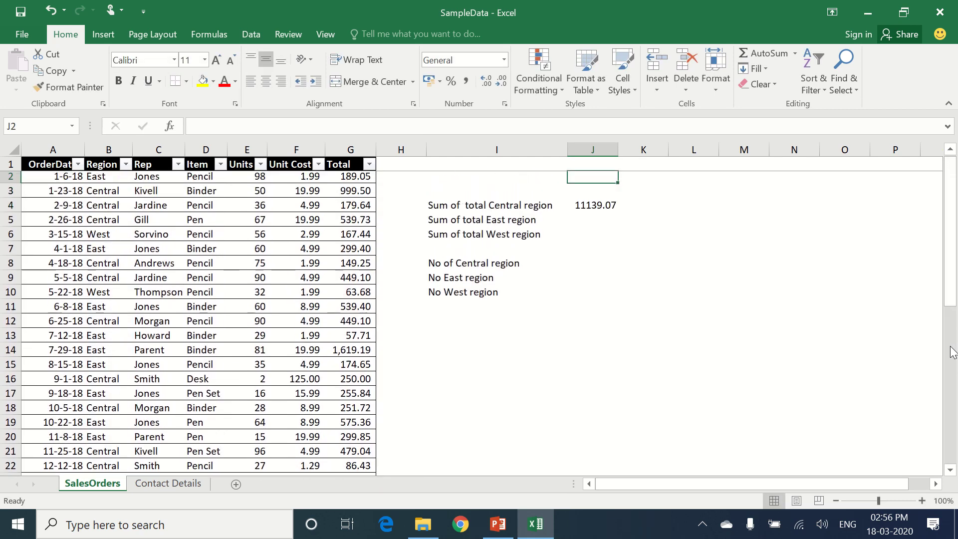
pyautogui.press('Down')
pyautogui.press('Down')
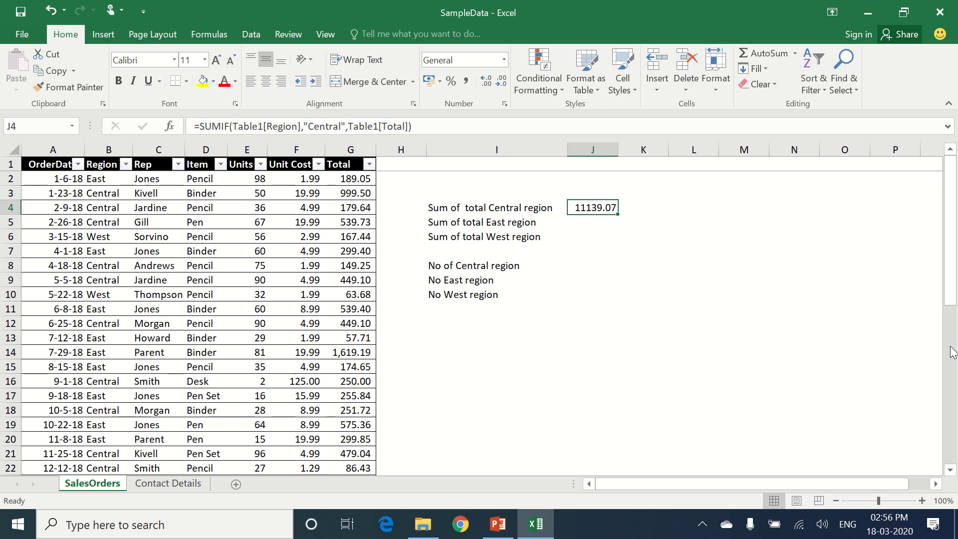
# Step: Start a SUMIF formula in J5 for the East region, using the table's whole Region column as the range
pyautogui.press('Down')
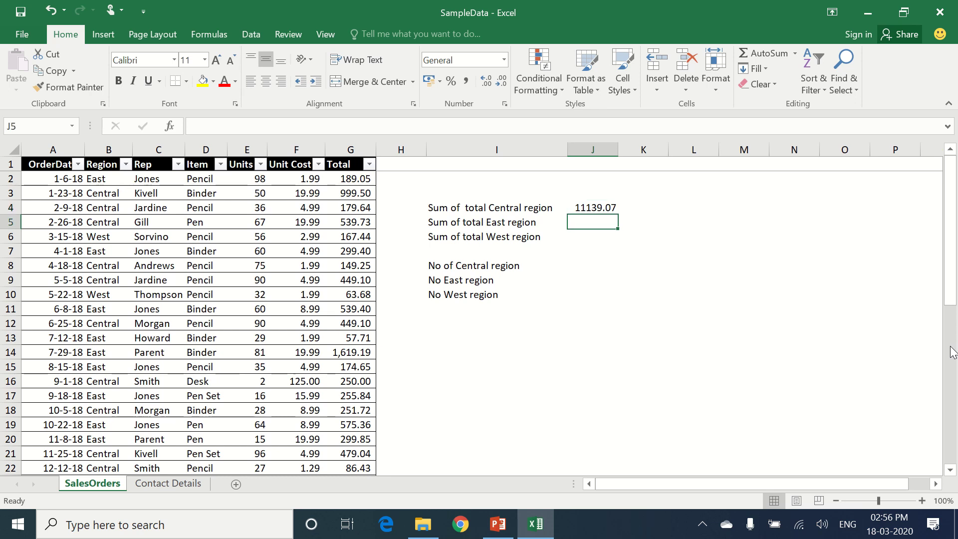
pyautogui.write('=sum')
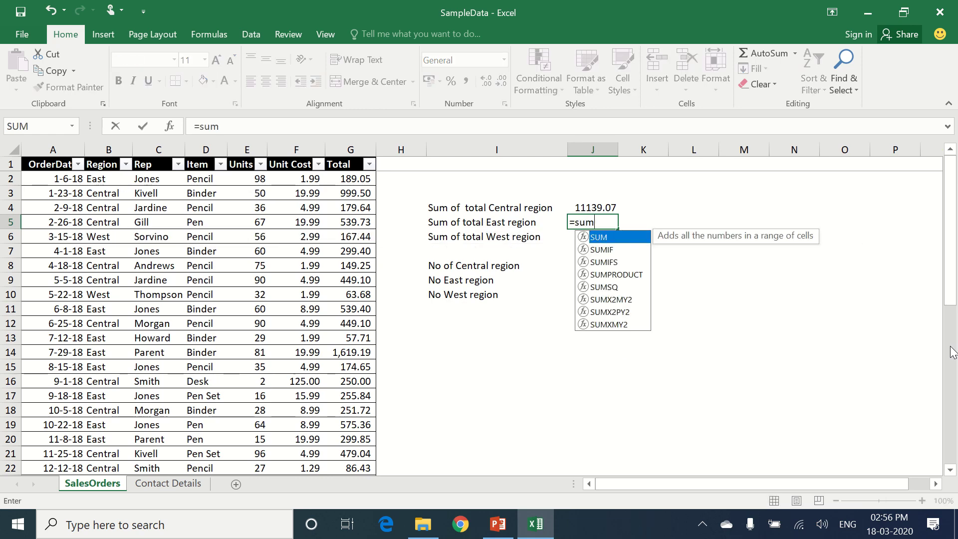
pyautogui.write('(')
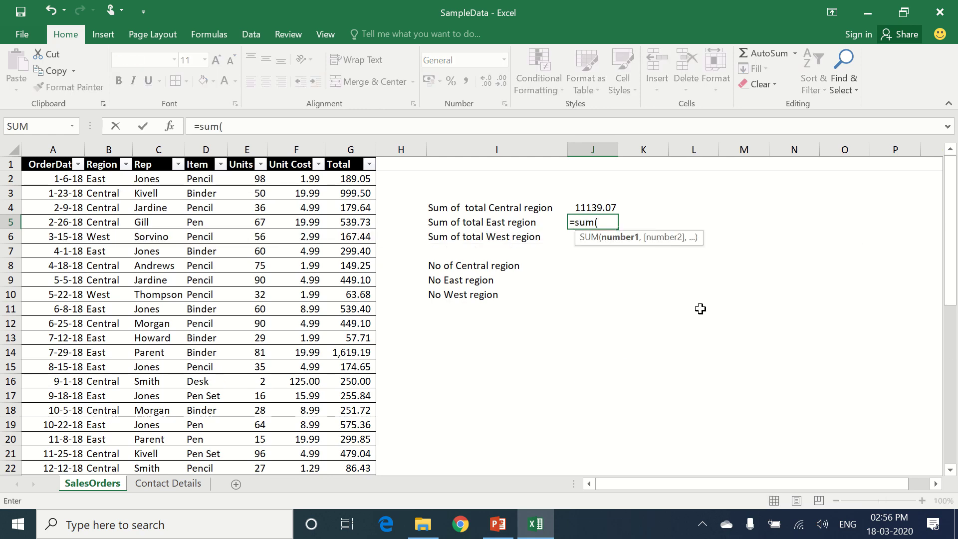
pyautogui.press('BackSpace')
pyautogui.write('if(')
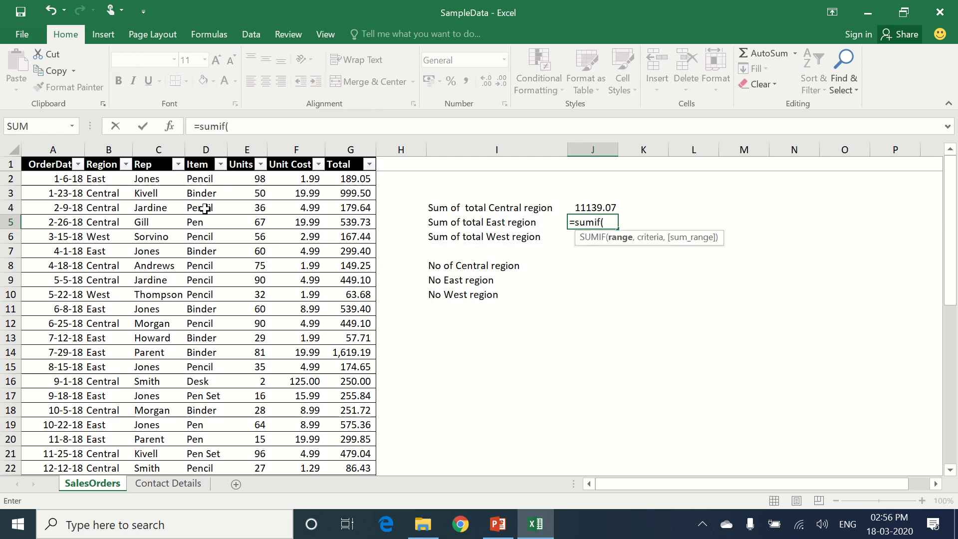
pyautogui.click(113, 177)
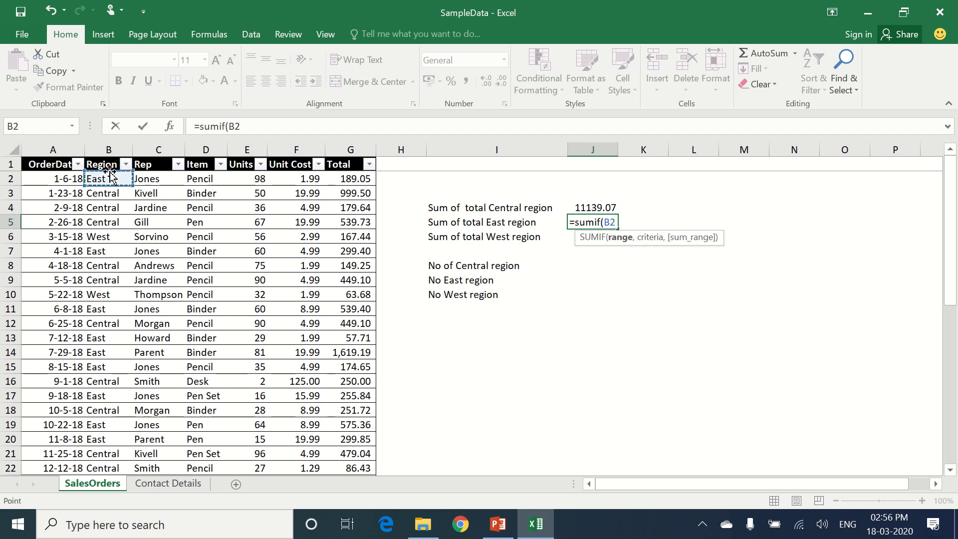
pyautogui.moveTo(114, 177); pyautogui.dragTo(109, 171)
pyautogui.click(110, 170)
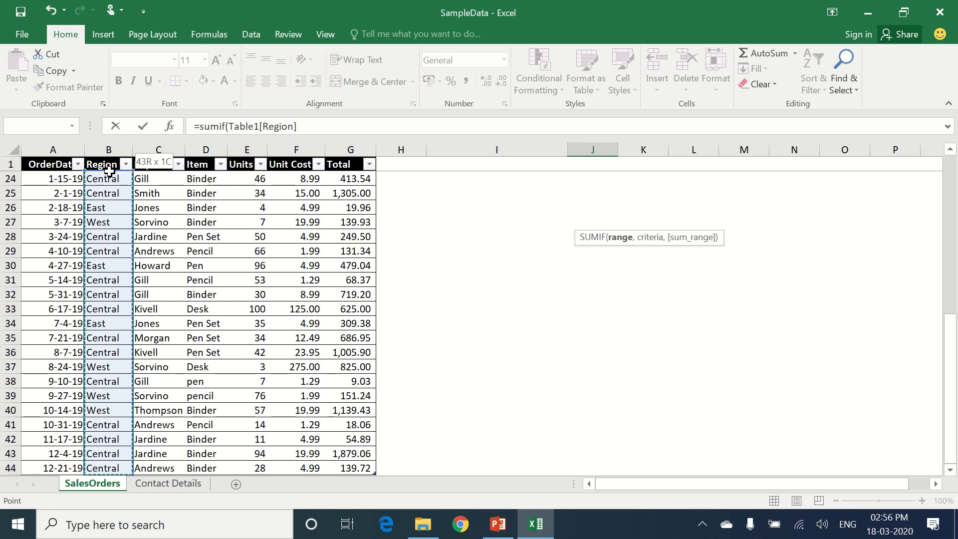
# Step: Complete the J5 formula with "East" as the criterion and the whole Total column as the sum range
pyautogui.write(',"Eas')
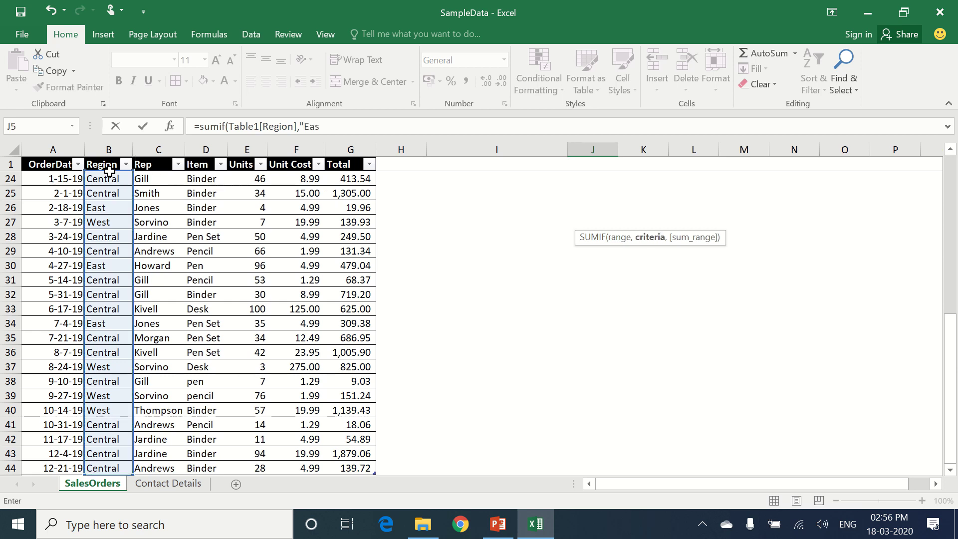
pyautogui.write('t",')
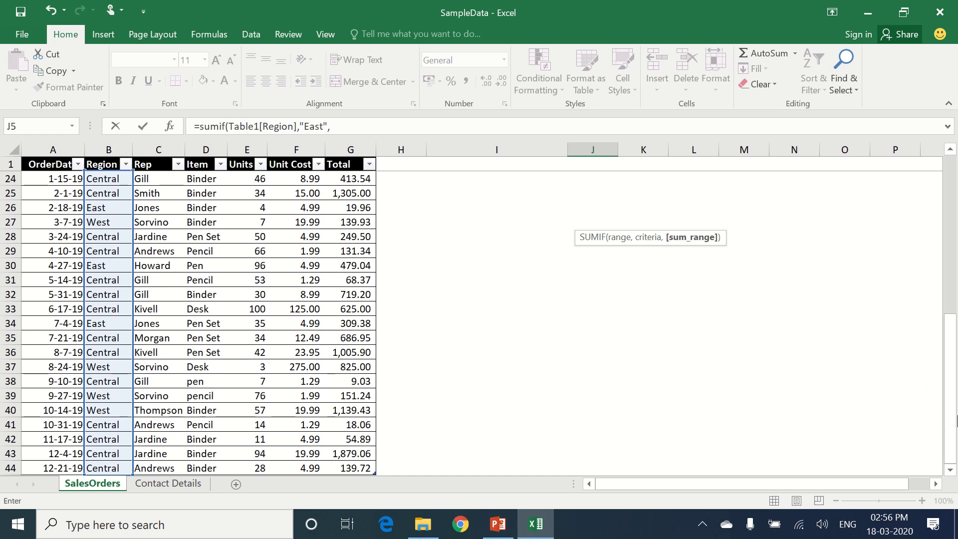
pyautogui.click(332, 183)
pyautogui.press('Up')
pyautogui.press('Up')
pyautogui.press('Up')
pyautogui.press('Up')
pyautogui.press('Up')
pyautogui.press('Up')
pyautogui.press('Up')
pyautogui.press('Up')
pyautogui.press('Up')
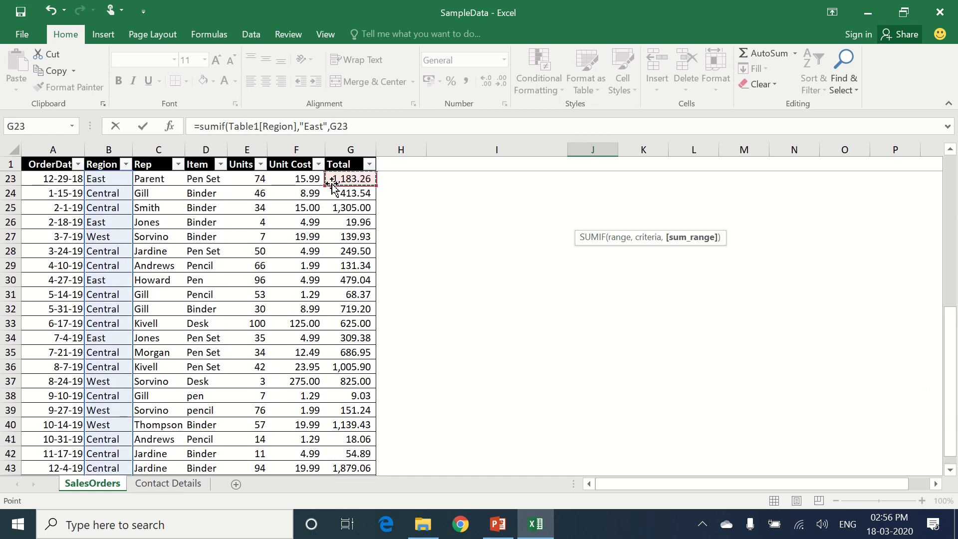
pyautogui.press('Up')
pyautogui.press('Up')
pyautogui.press('Up')
pyautogui.press('Up')
pyautogui.press('Up')
pyautogui.press('Up')
pyautogui.press('Up')
pyautogui.press('Up')
pyautogui.press('Up')
pyautogui.press('Up')
pyautogui.press('Up')
pyautogui.press('Up')
pyautogui.press('Up')
pyautogui.press('Up')
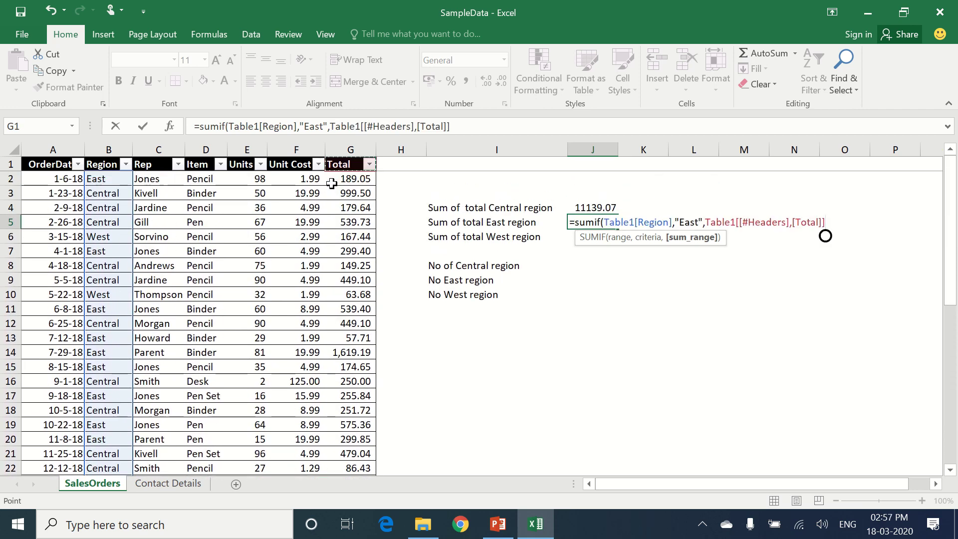
pyautogui.press('Down')
pyautogui.hotkey('ctrl', 'shift', 'Down')
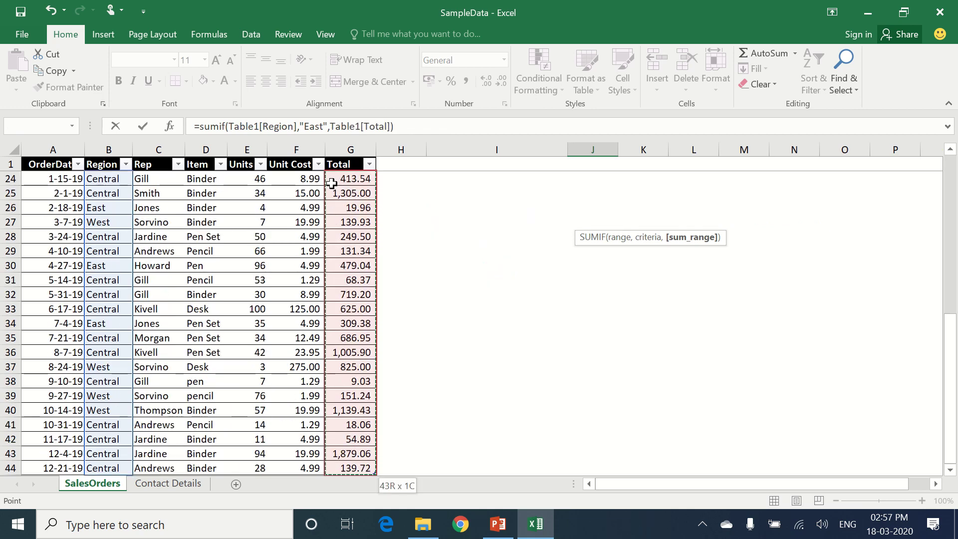
pyautogui.press('Return')
pyautogui.press('Up')
pyautogui.press('Up')
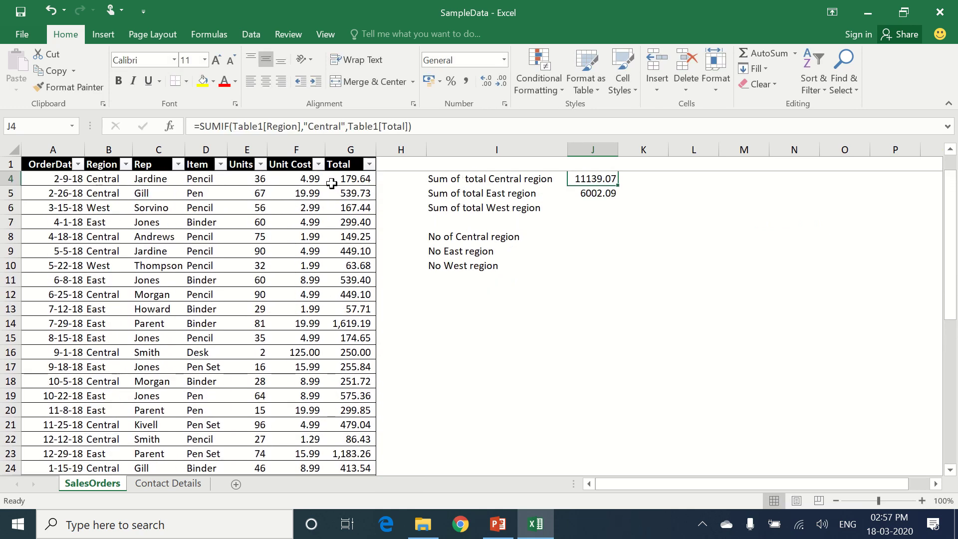
# Step: Start a SUMIF formula in J6 for the West region, using the table's whole Region column as the range
pyautogui.press('Down')
pyautogui.press('Down')
pyautogui.write('=')
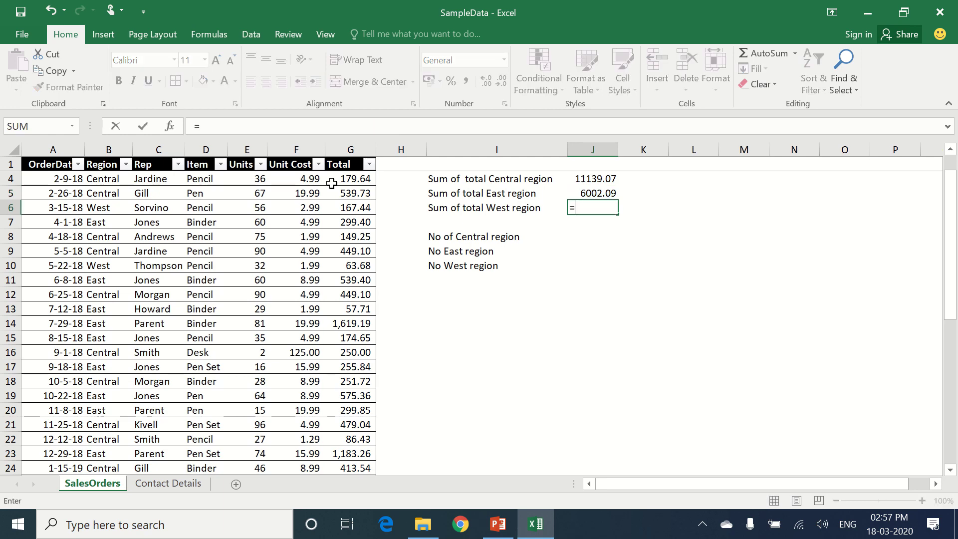
pyautogui.write('Sumif')
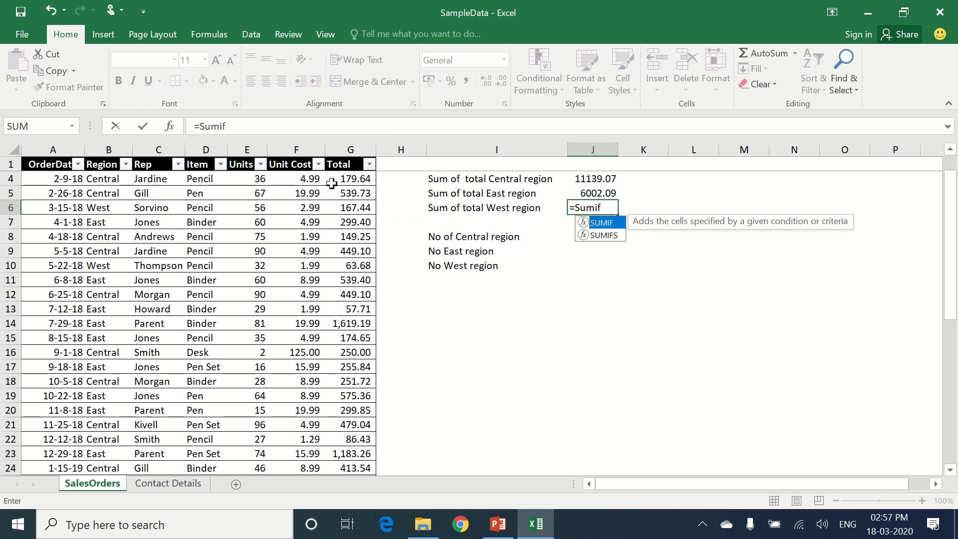
pyautogui.write('(')
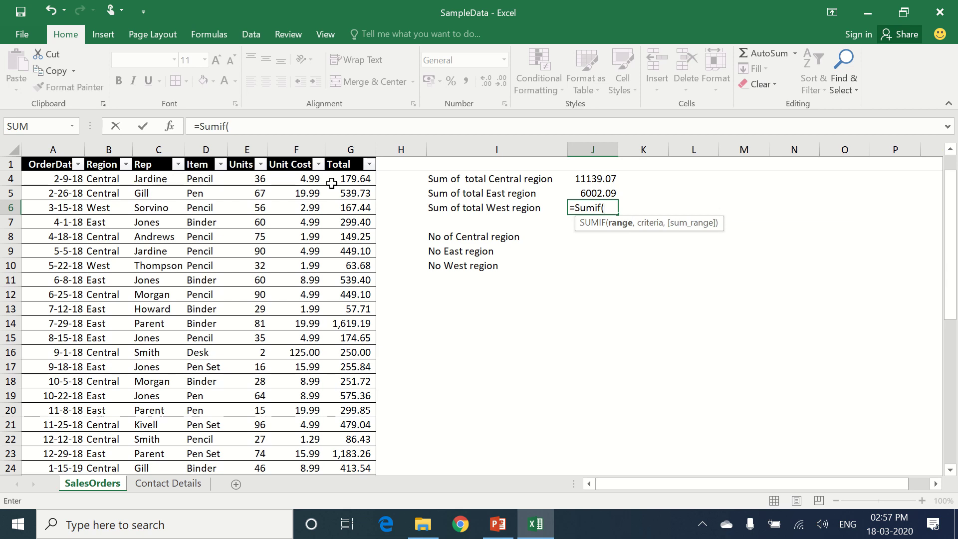
pyautogui.click(96, 179)
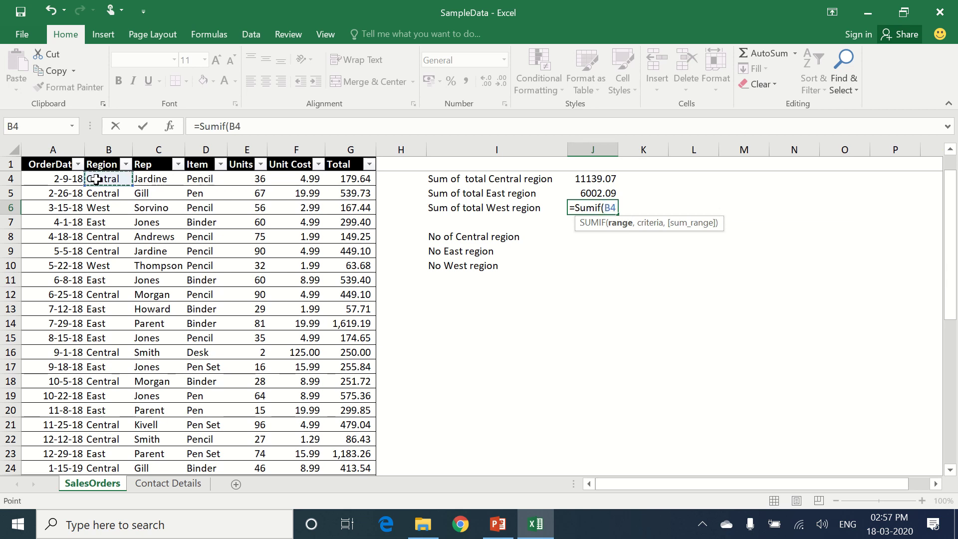
pyautogui.scroll(1, 96, 180)
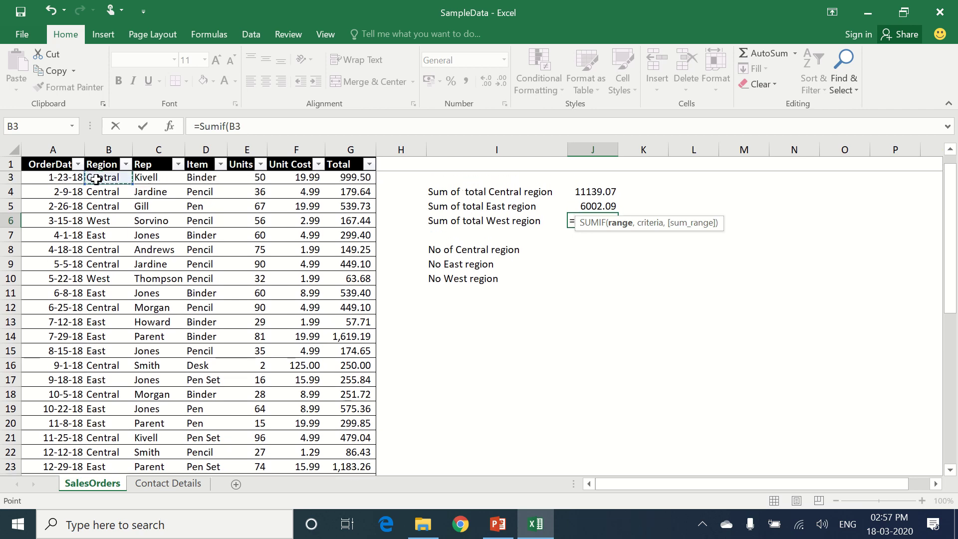
pyautogui.press('Up')
pyautogui.press('Up')
pyautogui.press('Up')
pyautogui.press('Down')
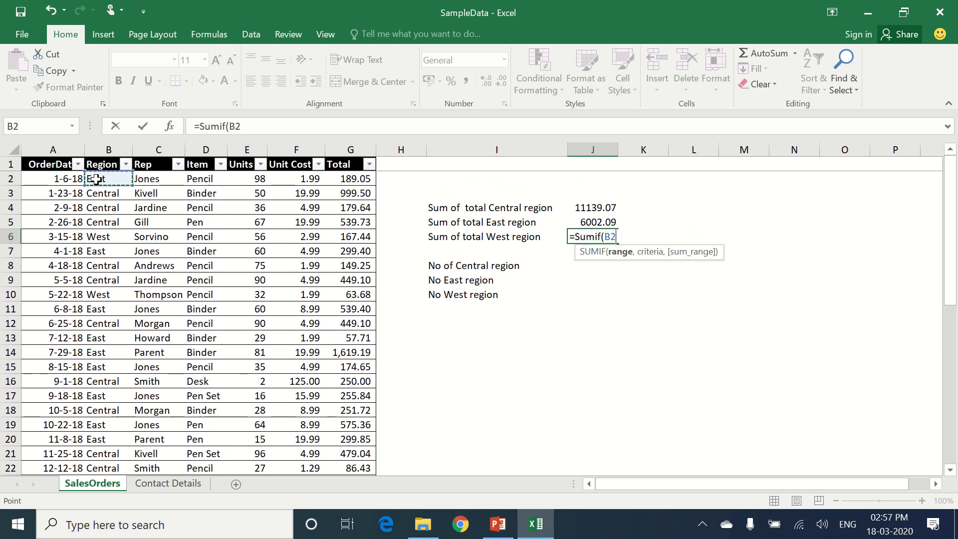
pyautogui.hotkey('ctrl', 'shift', 'Down')
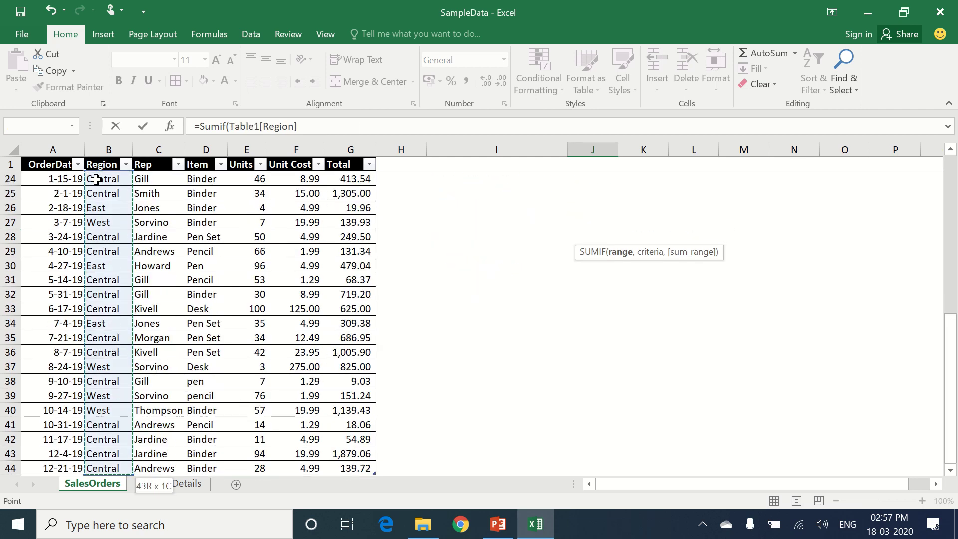
# Step: Complete the J6 formula with "West" as the criterion and the whole Total column as the sum range
pyautogui.write(',')
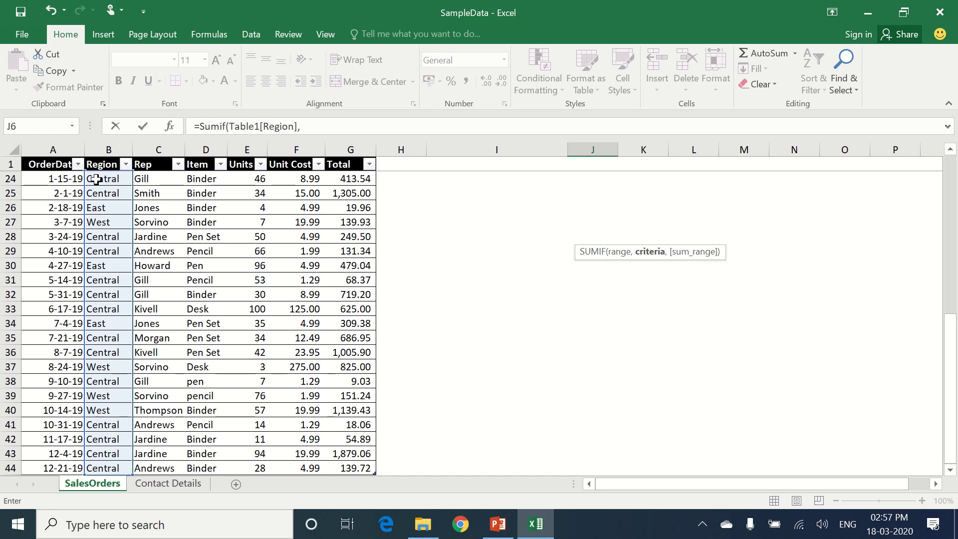
pyautogui.write('"West",')
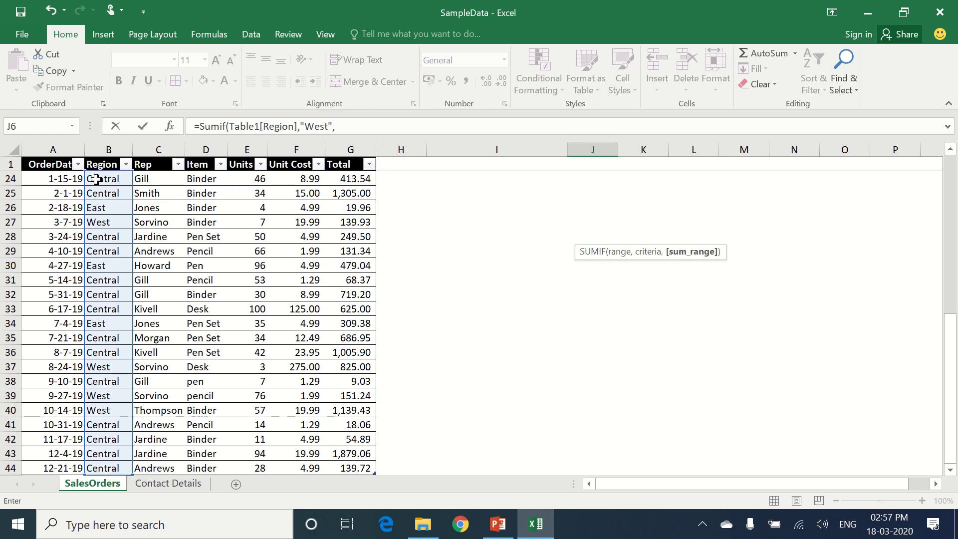
pyautogui.click(363, 178)
pyautogui.press('Up')
pyautogui.press('Up')
pyautogui.press('Up')
pyautogui.press('Up')
pyautogui.press('Up')
pyautogui.press('Up')
pyautogui.press('Up')
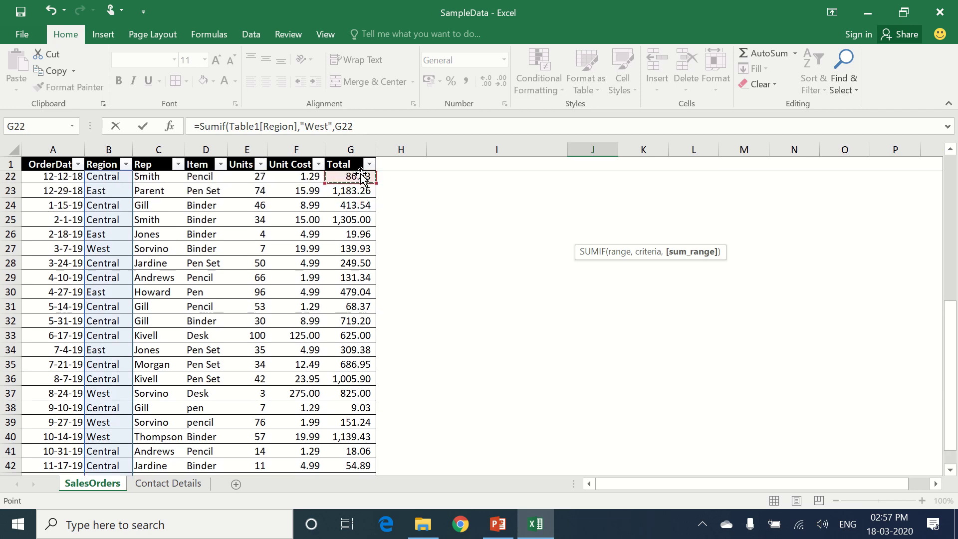
pyautogui.press('Up')
pyautogui.press('Up')
pyautogui.press('Up')
pyautogui.press('Up')
pyautogui.press('Up')
pyautogui.press('Up')
pyautogui.press('Up')
pyautogui.press('Up')
pyautogui.press('Up')
pyautogui.press('Up')
pyautogui.press('Up')
pyautogui.press('Up')
pyautogui.press('Up')
pyautogui.press('Up')
pyautogui.press('Up')
pyautogui.press('Up')
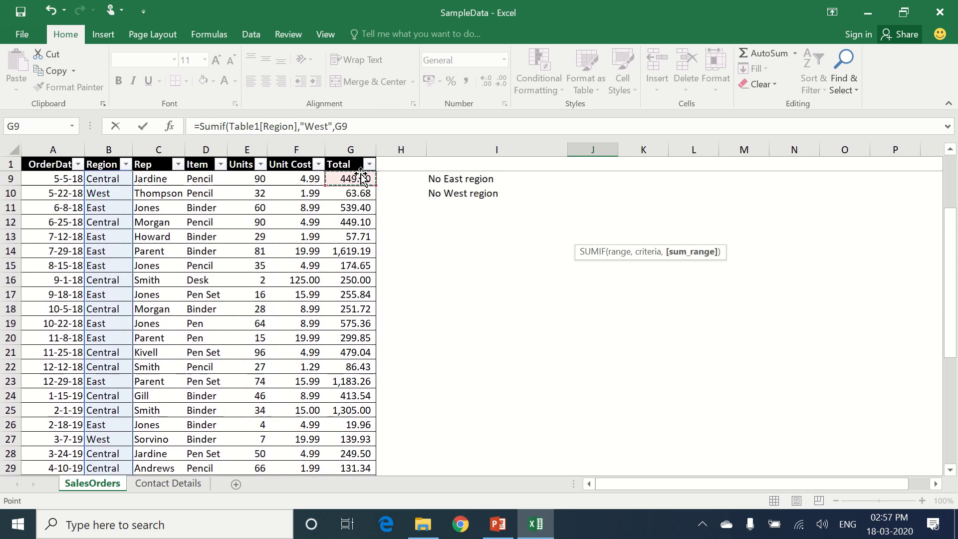
pyautogui.press('Down')
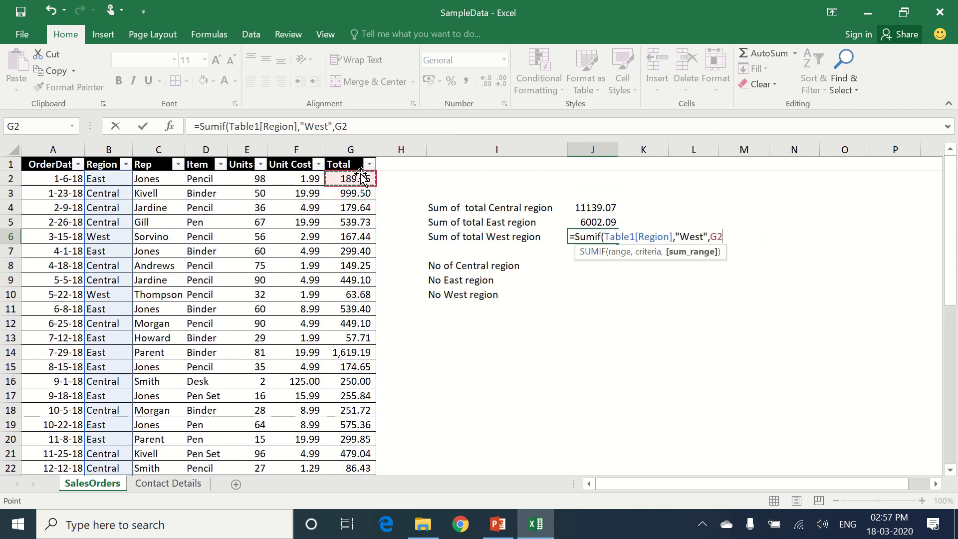
pyautogui.hotkey('ctrl', 'shift', 'Down')
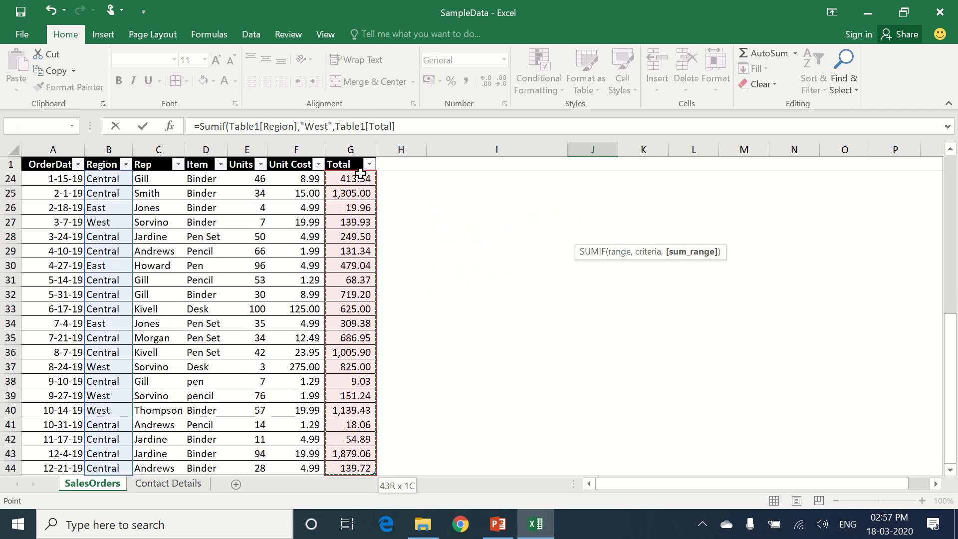
pyautogui.write(')')
pyautogui.press('Return')
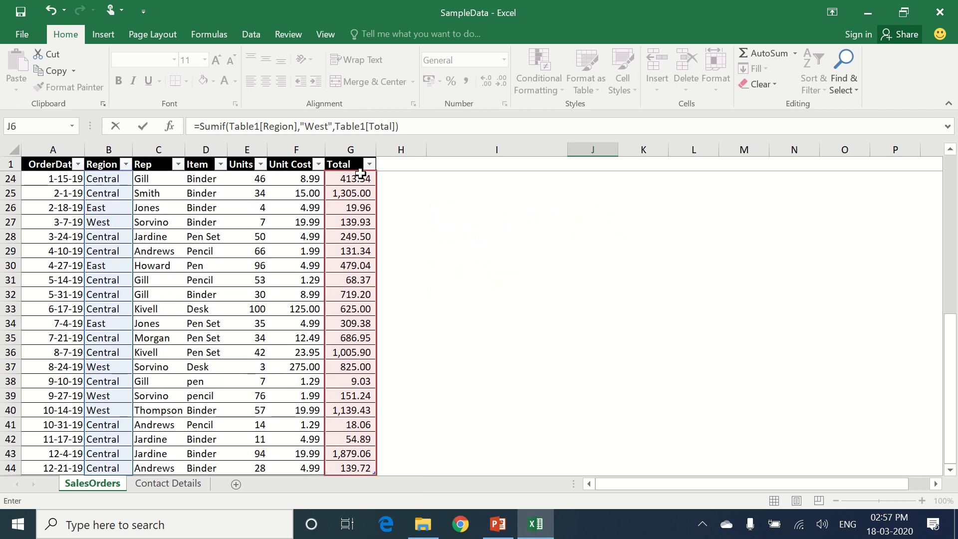
# Step: Select cell J4 to review the Central region's SUMIF formula
pyautogui.press('Up')
pyautogui.press('Up')
pyautogui.press('Up')
pyautogui.press('Up')
pyautogui.press('Up')
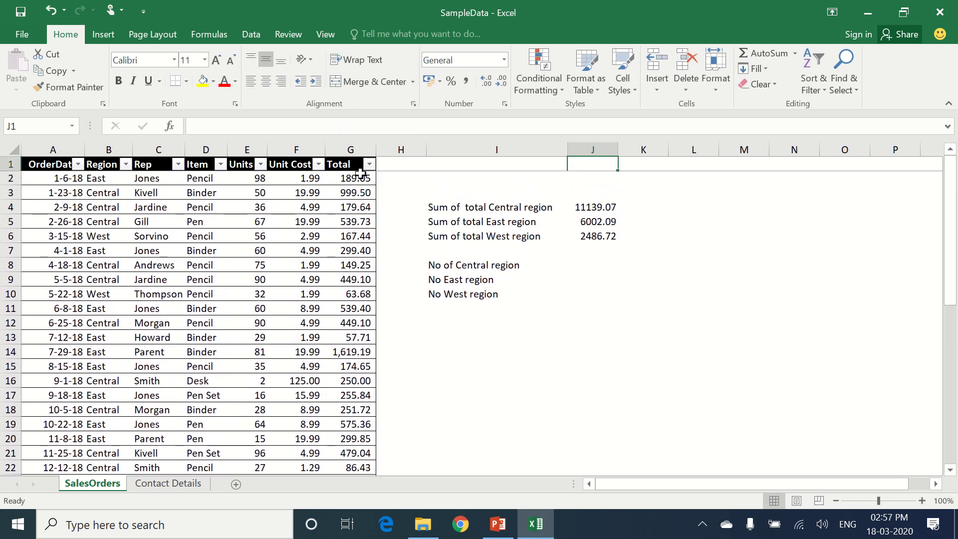
pyautogui.press('Down')
pyautogui.press('Down')
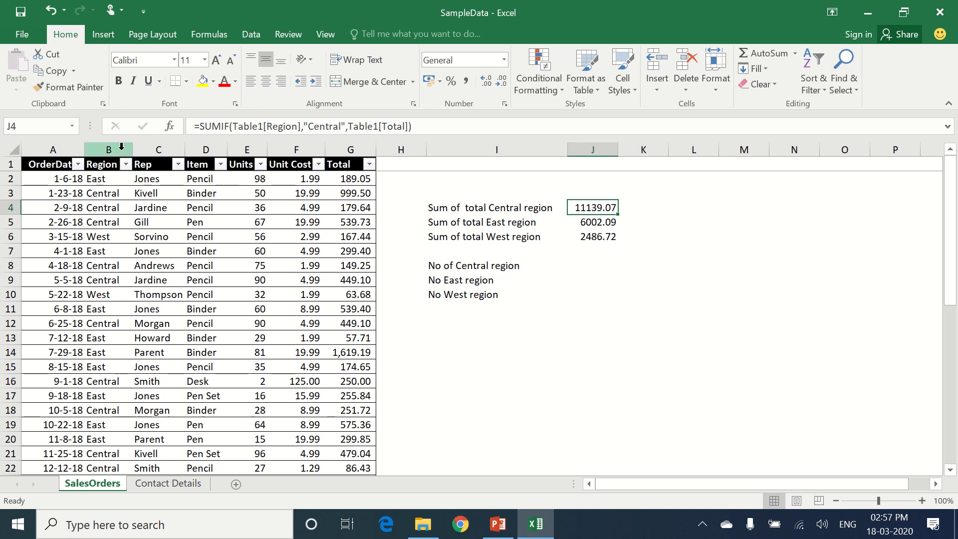
# Step: Filter the Region column to Central only and select the visible Total values to check their sum
pyautogui.click(124, 165)
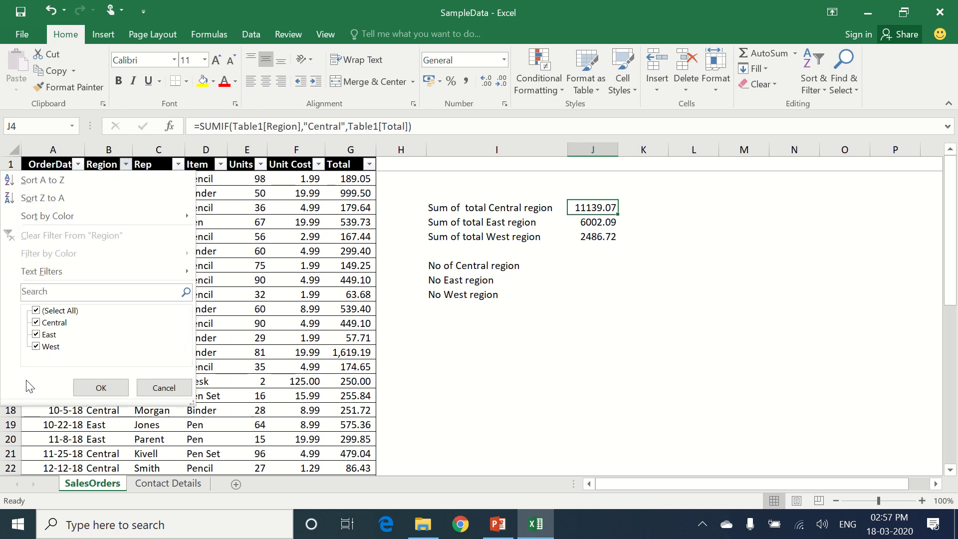
pyautogui.click(44, 311)
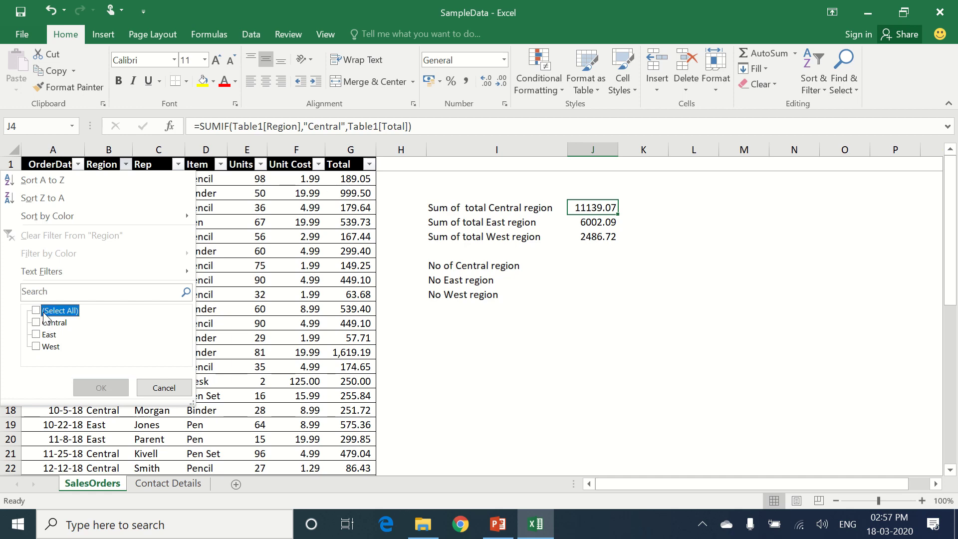
pyautogui.click(37, 324)
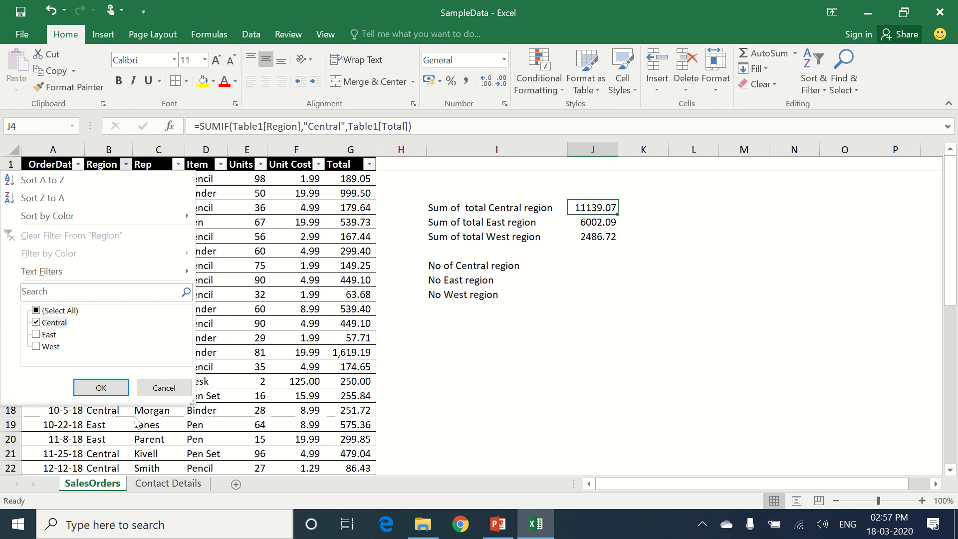
pyautogui.click(113, 390)
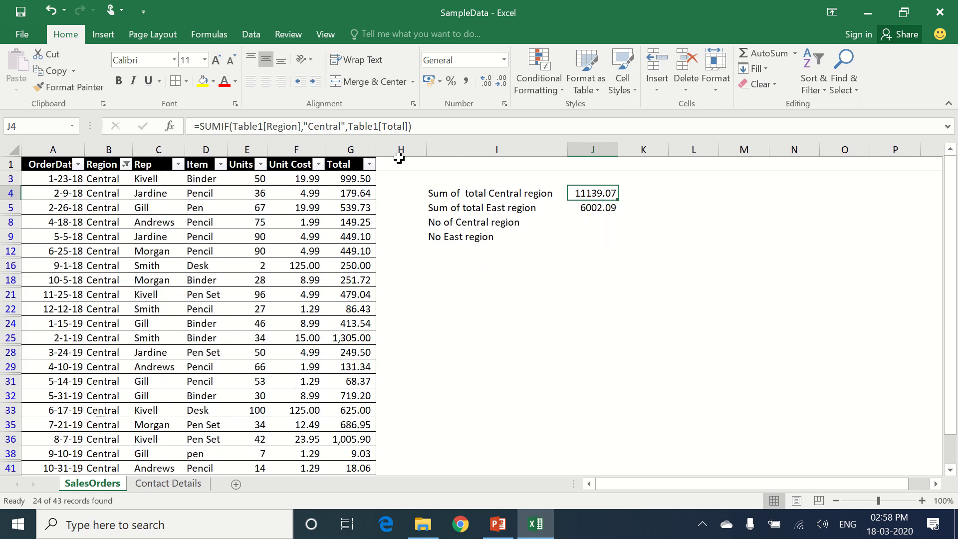
pyautogui.click(353, 176)
pyautogui.press('Up')
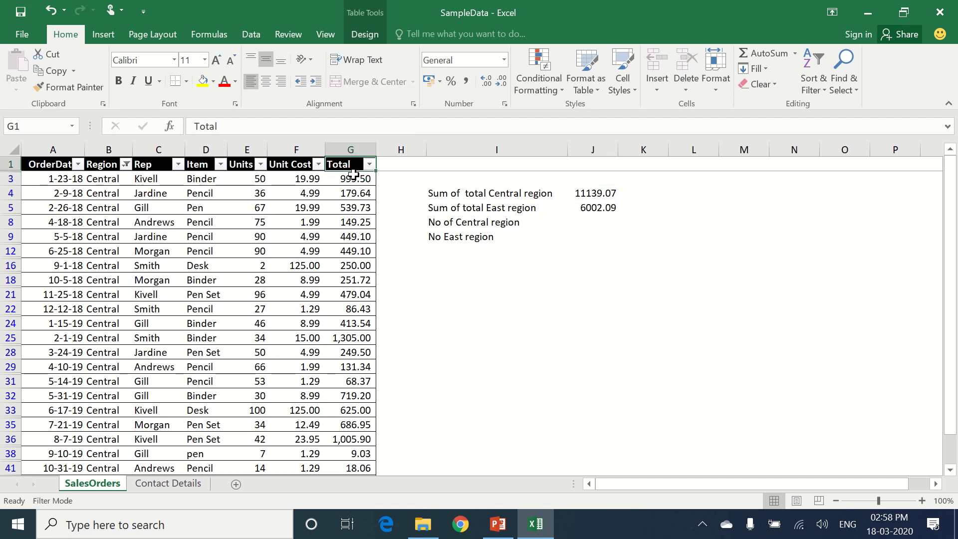
pyautogui.press('Down')
pyautogui.hotkey('ctrl', 'shift', 'Down')
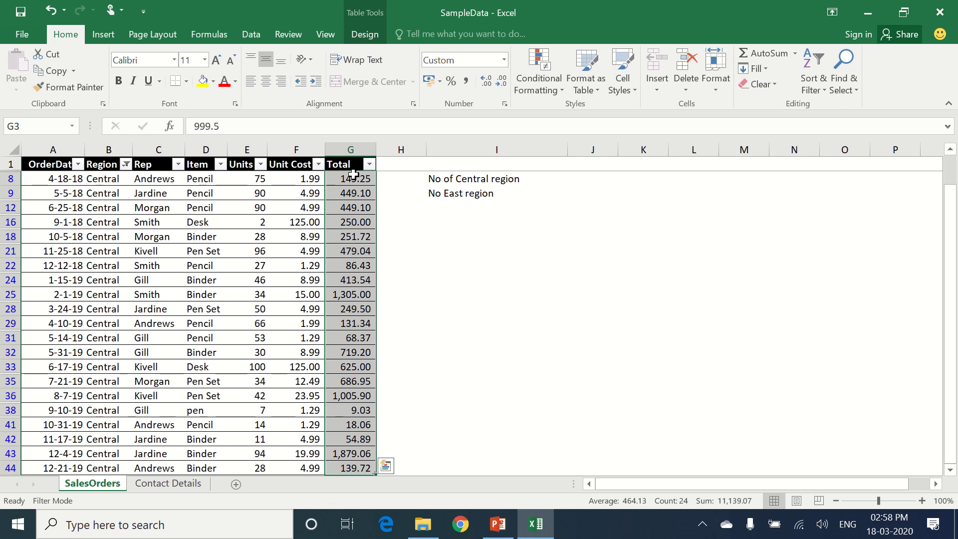
pyautogui.hotkey('ctrl', 'Up')
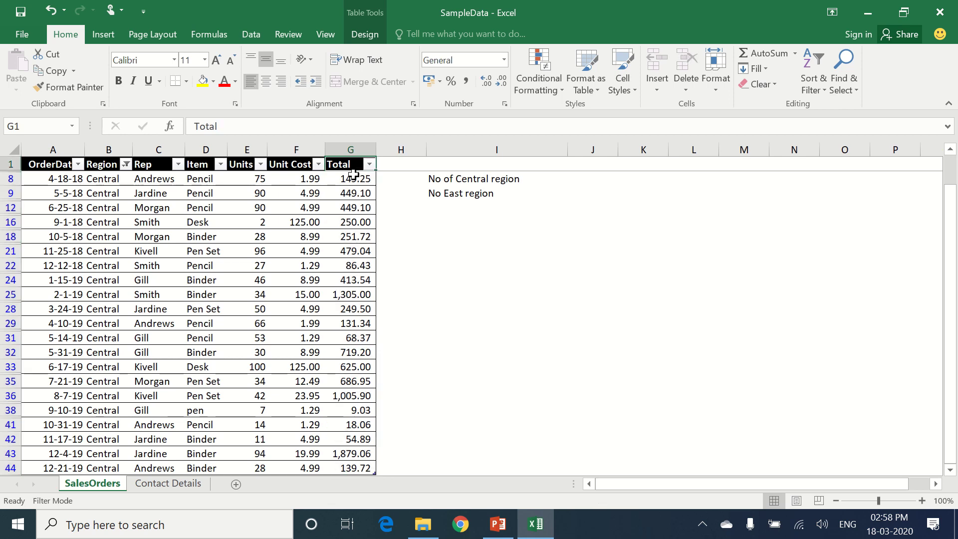
pyautogui.press('Down')
pyautogui.press('Up')
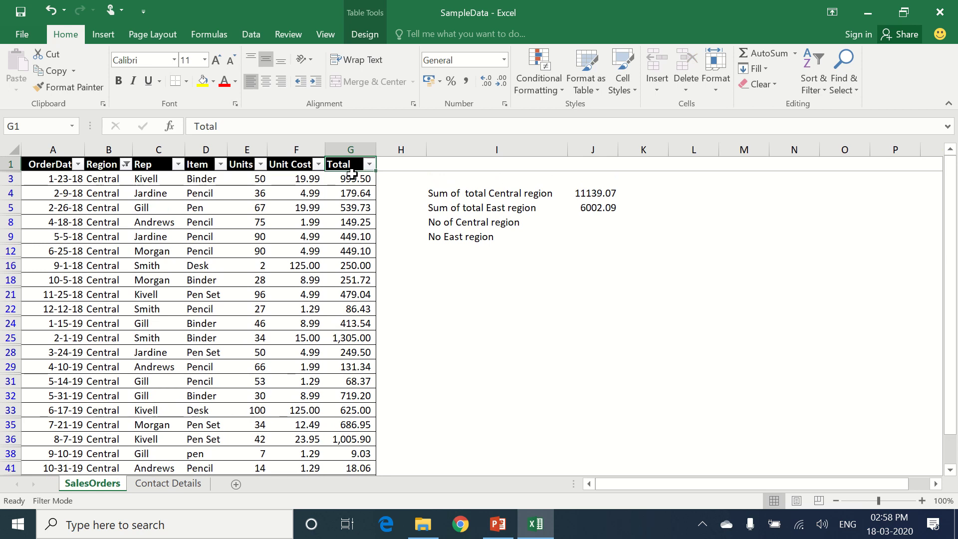
# Step: Filter the Region column to East only and select the visible Total values to check their sum
pyautogui.click(124, 164)
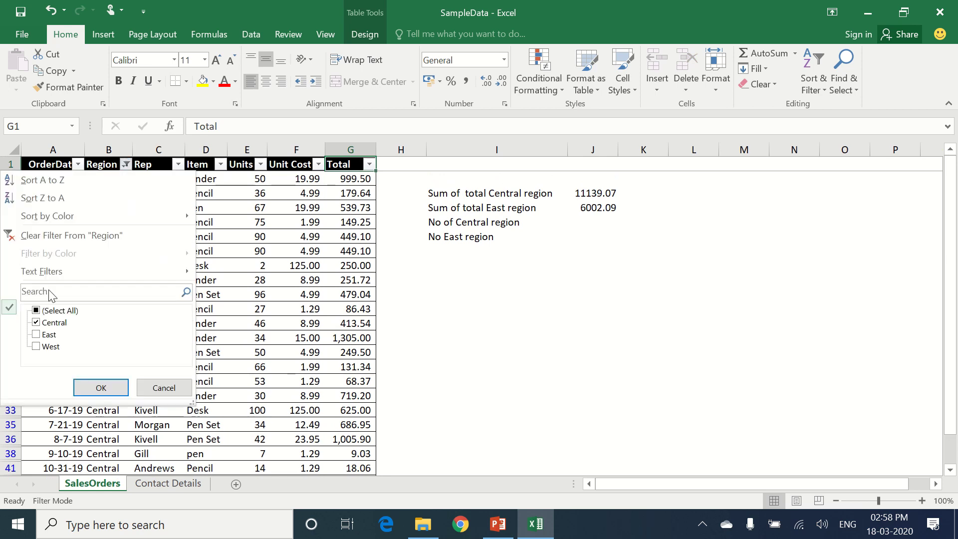
pyautogui.click(37, 312)
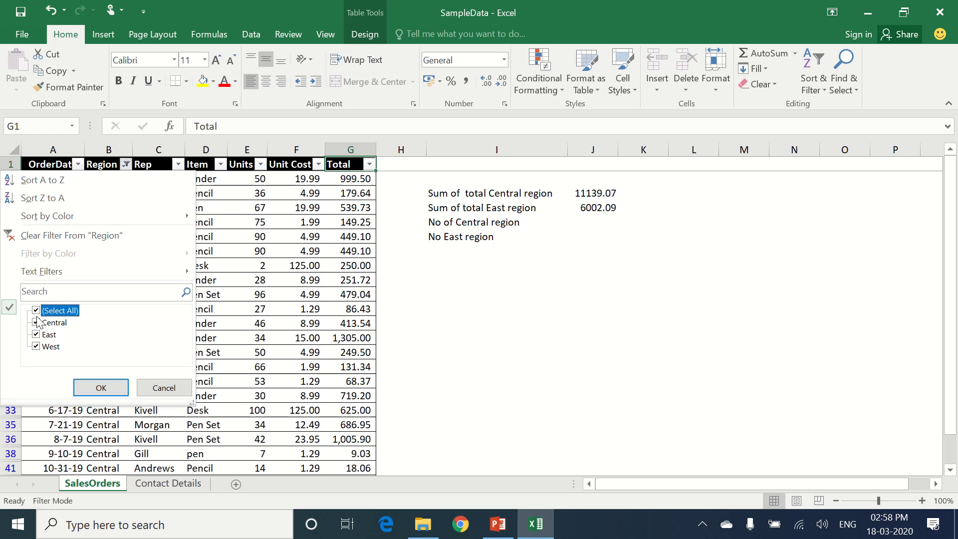
pyautogui.click(36, 311)
pyautogui.click(43, 335)
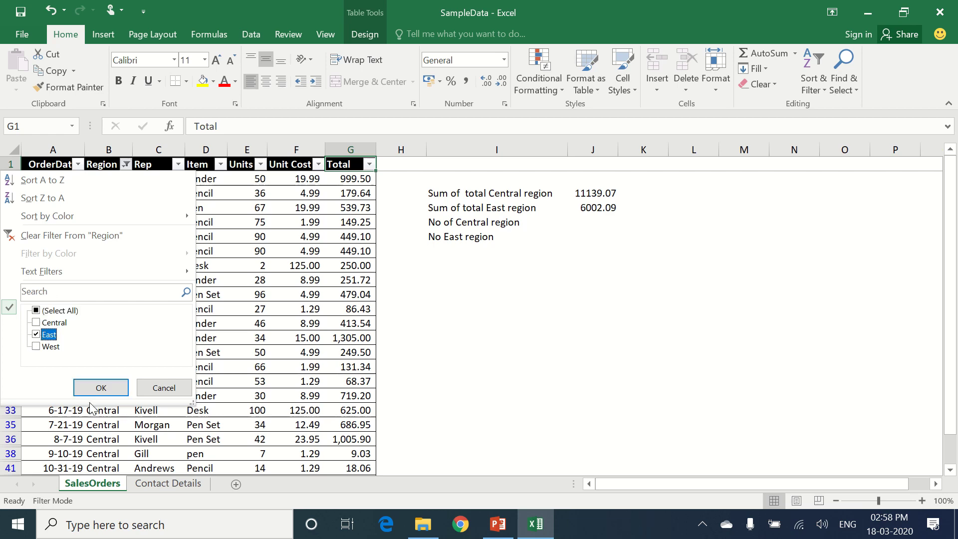
pyautogui.click(100, 388)
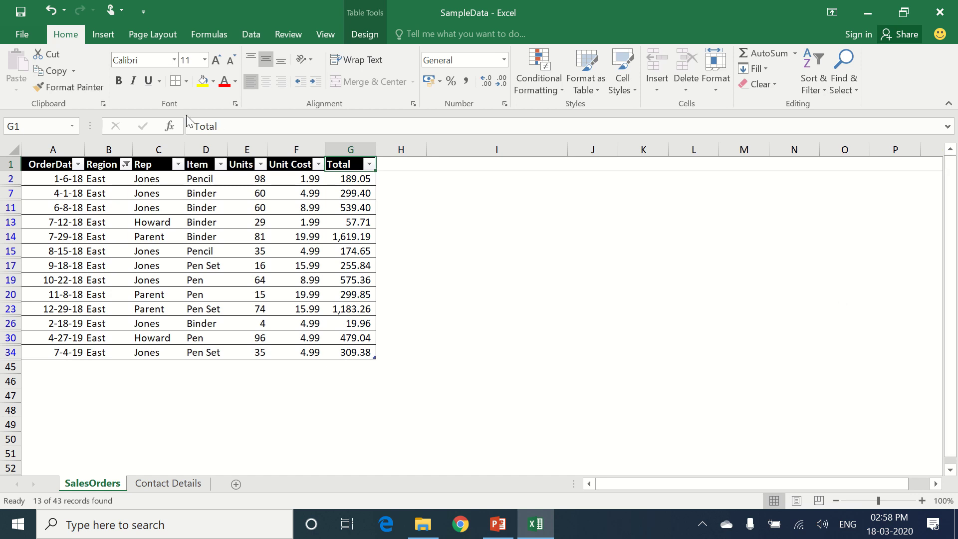
pyautogui.click(353, 180)
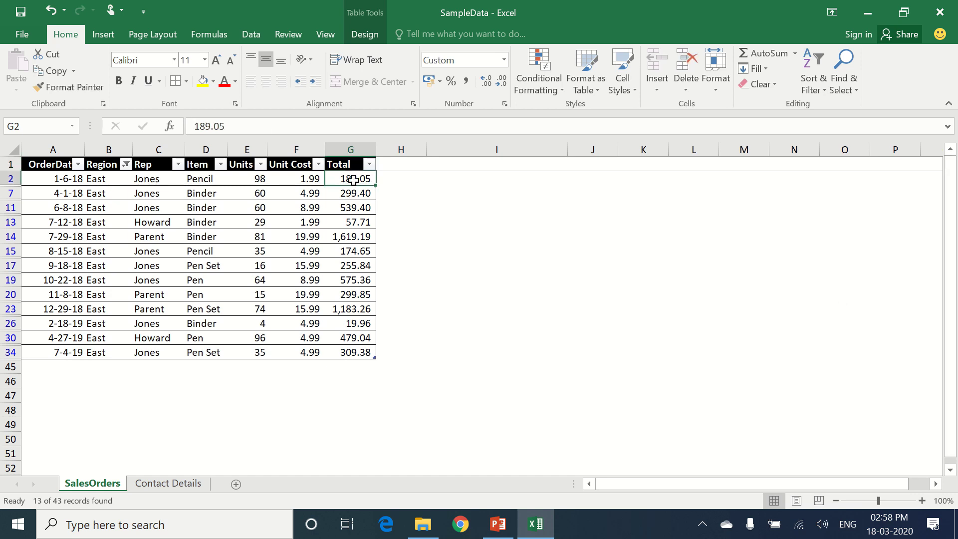
pyautogui.hotkey('ctrl', 'shift', 'Down')
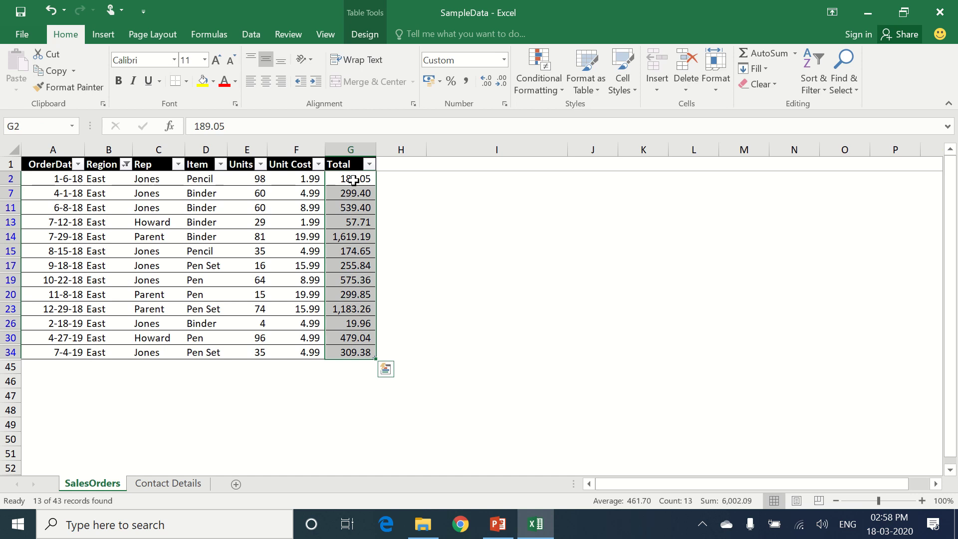
# Step: Filter the Region column to West only and select the visible Total values to check their sum
pyautogui.click(128, 165)
pyautogui.click(50, 335)
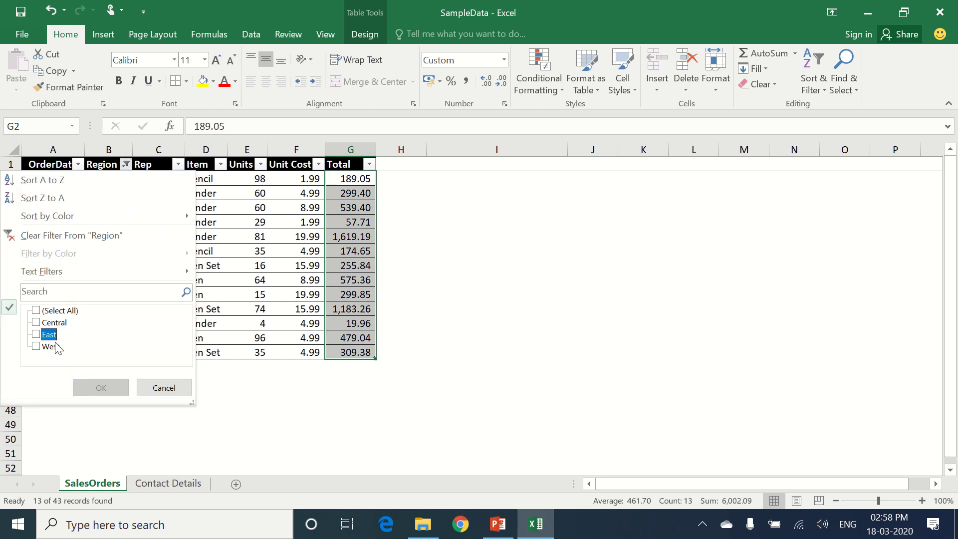
pyautogui.click(50, 346)
pyautogui.click(100, 388)
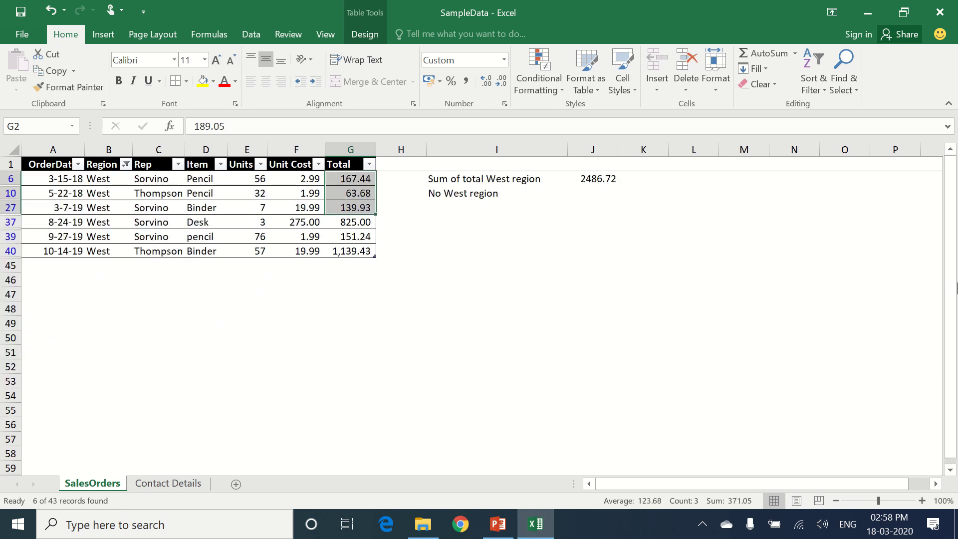
pyautogui.click(345, 179)
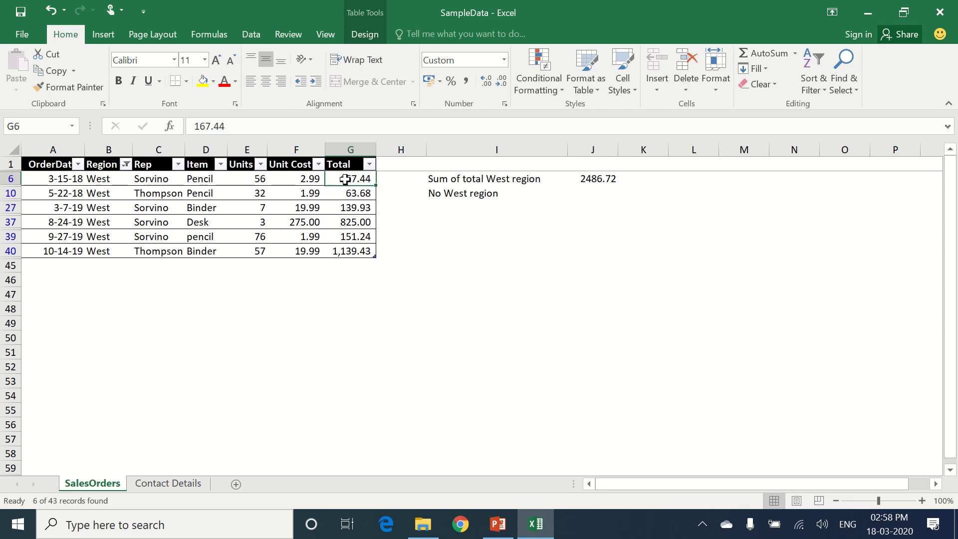
pyautogui.hotkey('ctrl', 'shift', 'Down')
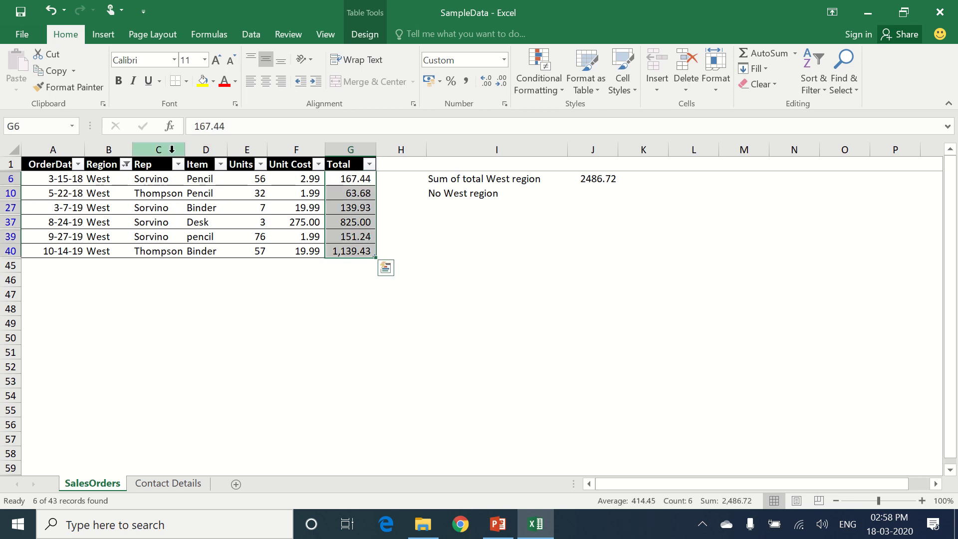
# Step: Reset the Region filter so that it includes all regions
pyautogui.click(127, 165)
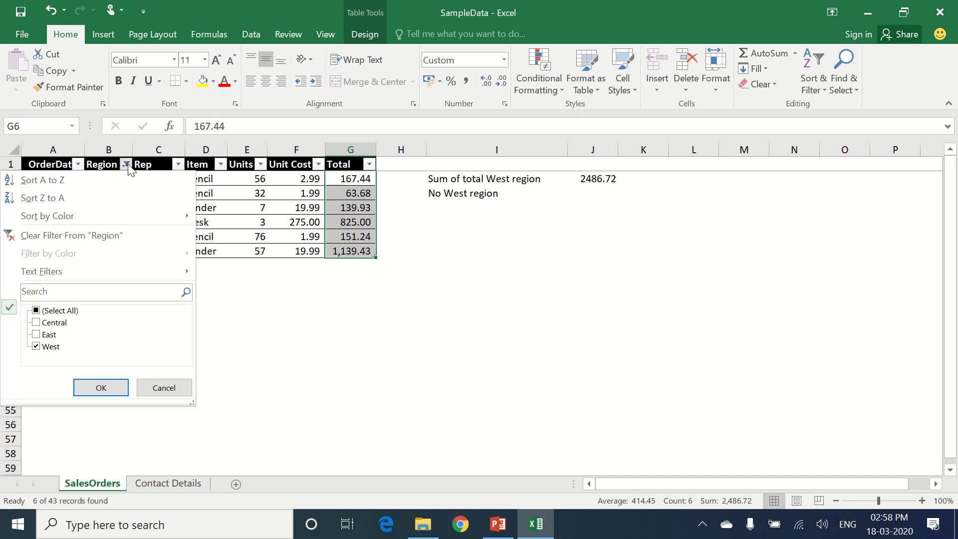
pyautogui.click(59, 311)
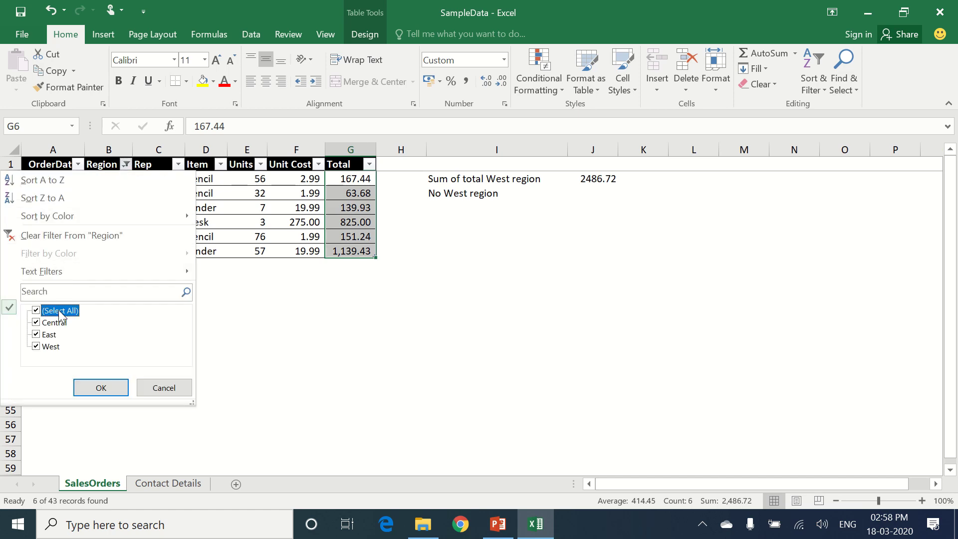
pyautogui.click(100, 388)
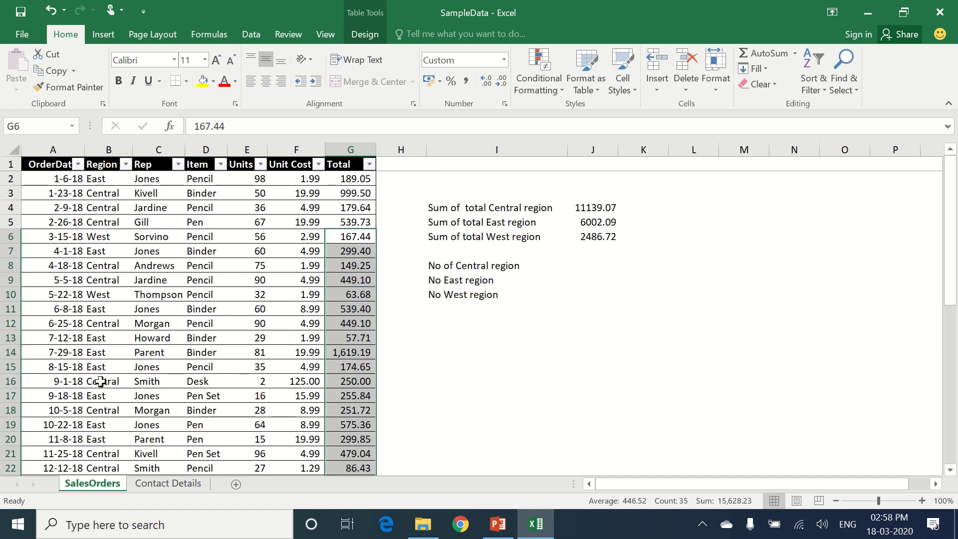
# Step: Return to cell J4 and examine the SUMIF formula for the Central region
pyautogui.press('Up')
pyautogui.press('Up')
pyautogui.press('Up')
pyautogui.press('Up')
pyautogui.press('Up')
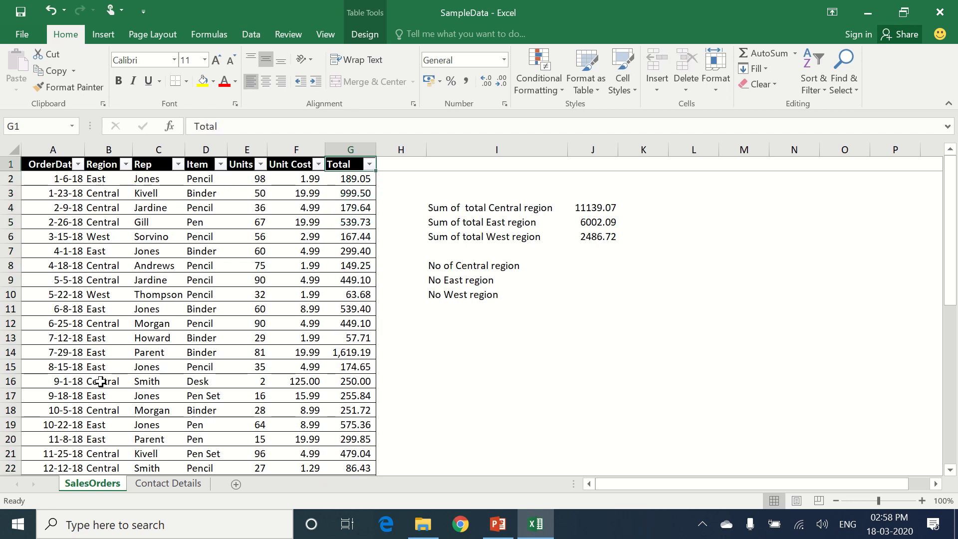
pyautogui.press('Right')
pyautogui.press('Right')
pyautogui.press('Right')
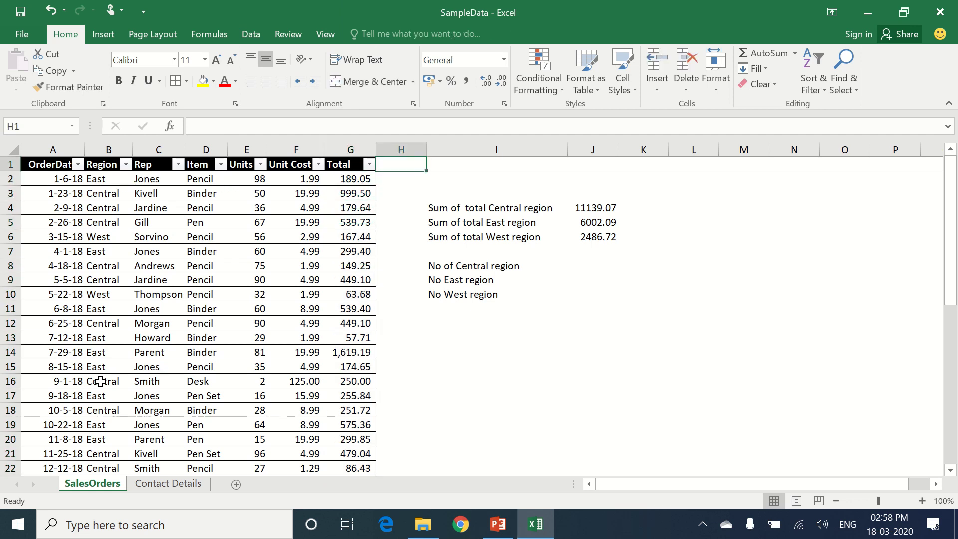
pyautogui.press('Down')
pyautogui.press('Down')
pyautogui.press('Down')
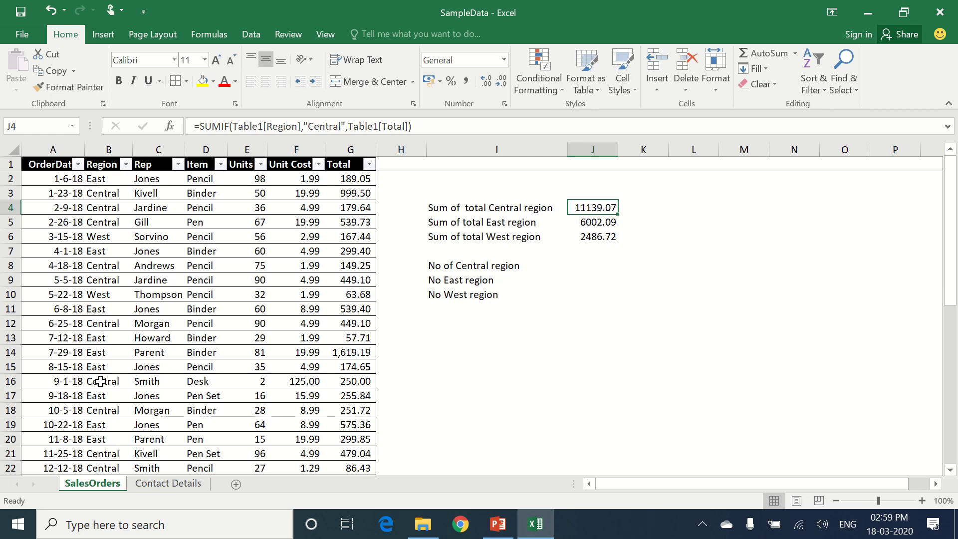
pyautogui.hotkey('alt', 'Tab')
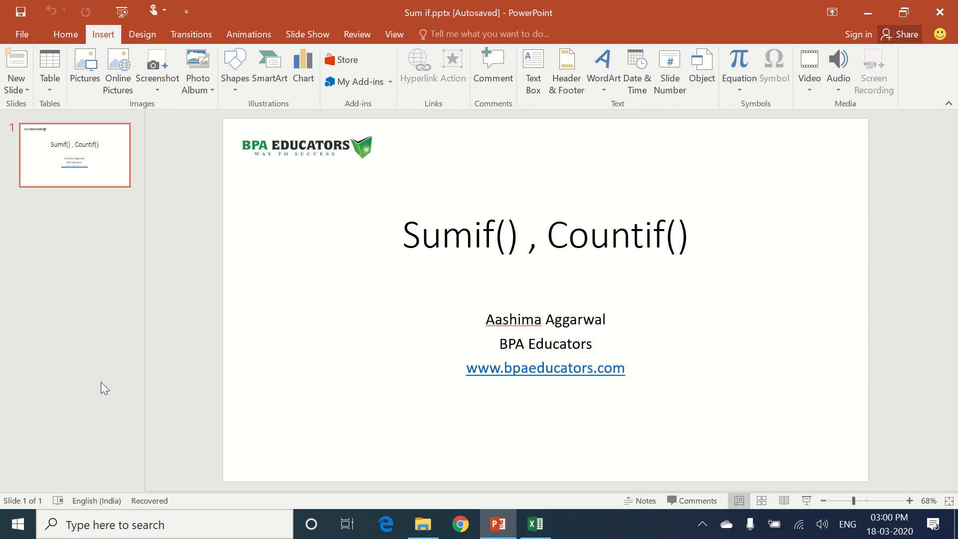
pyautogui.hotkey('alt', 'Tab')
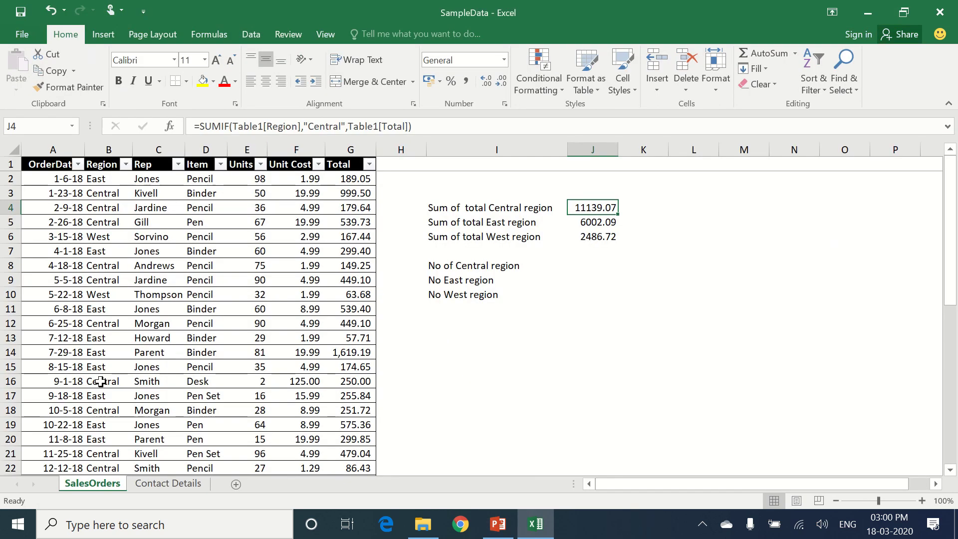
# Step: Enter a COUNTIF formula in cell J8 that counts "Central" in the table's Region column
pyautogui.press('Down')
pyautogui.press('Down')
pyautogui.press('Down')
pyautogui.press('Down')
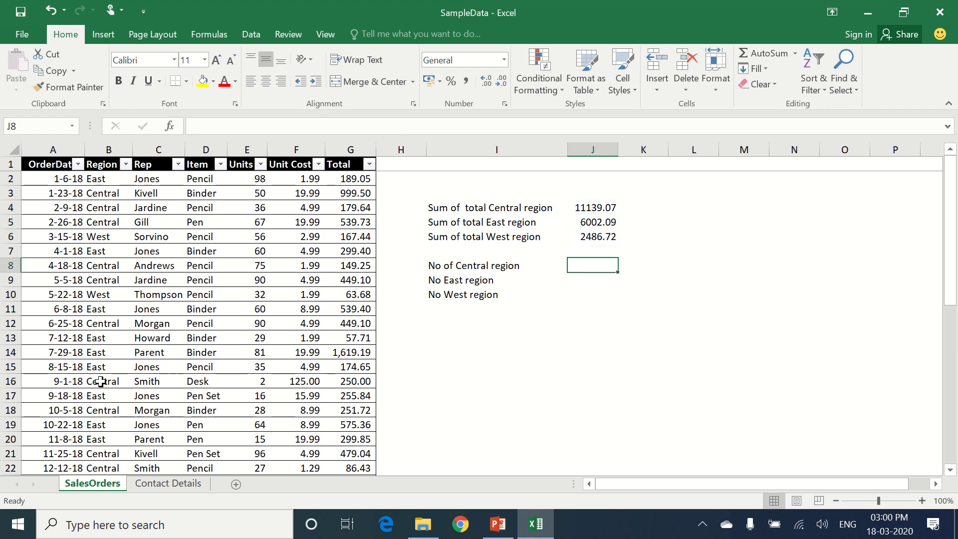
pyautogui.write('=coun')
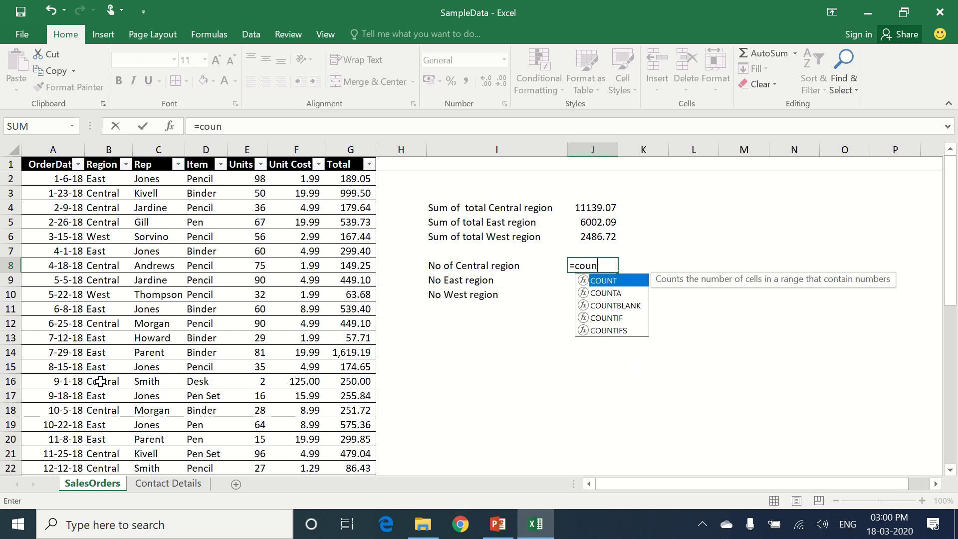
pyautogui.write('tif')
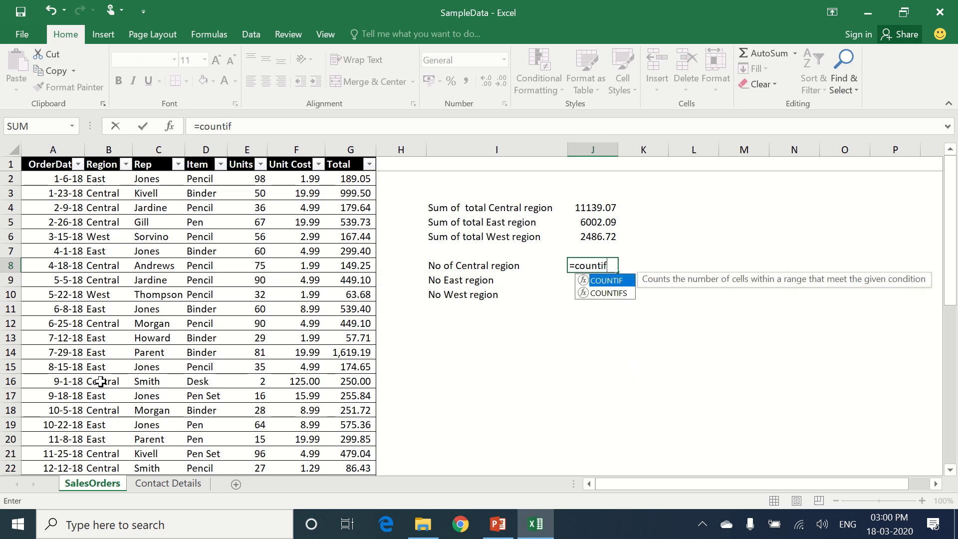
pyautogui.write('(')
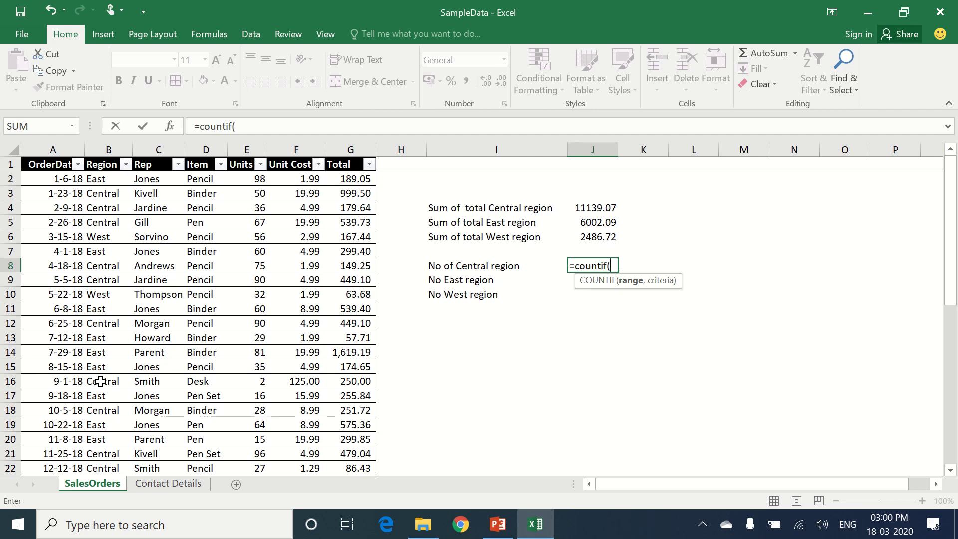
pyautogui.click(114, 177)
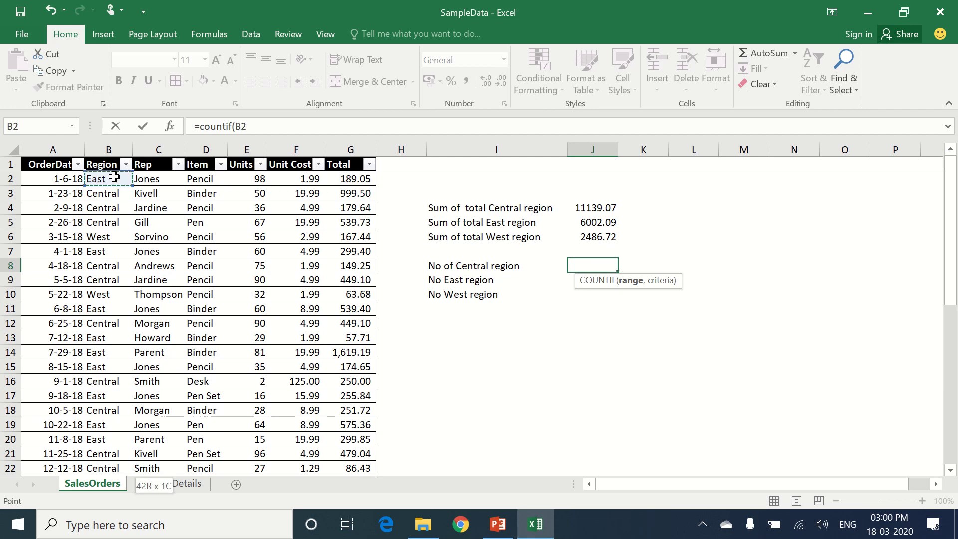
pyautogui.hotkey('ctrl', 'shift', 'Down')
pyautogui.write(',')
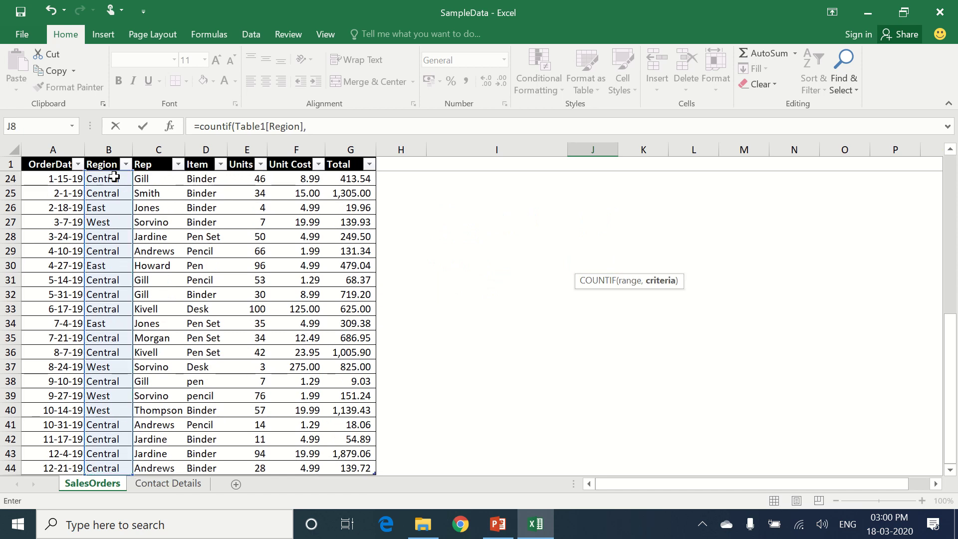
pyautogui.write('"Central')
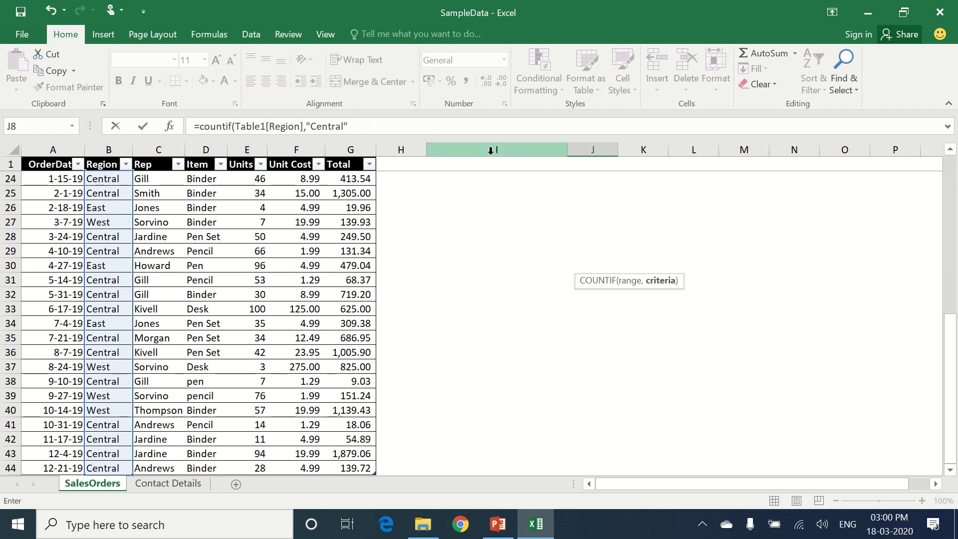
pyautogui.press('Up')
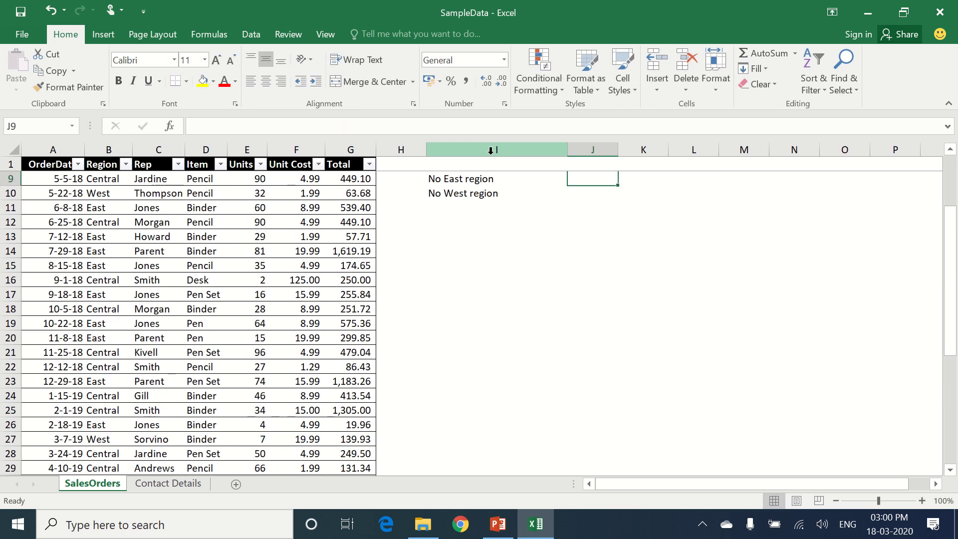
pyautogui.press('Up')
pyautogui.press('Up')
pyautogui.press('Down')
pyautogui.press('Down')
pyautogui.press('Down')
pyautogui.press('Down')
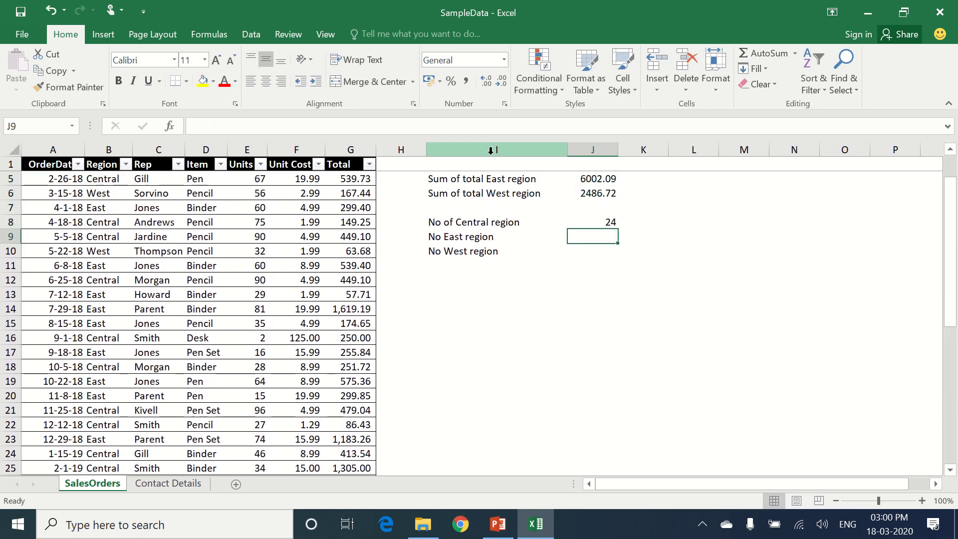
# Step: Enter a COUNTIF formula in cell J9 that counts "East" in the table's Region column
pyautogui.press('Up')
pyautogui.press('Down')
pyautogui.write('=co')
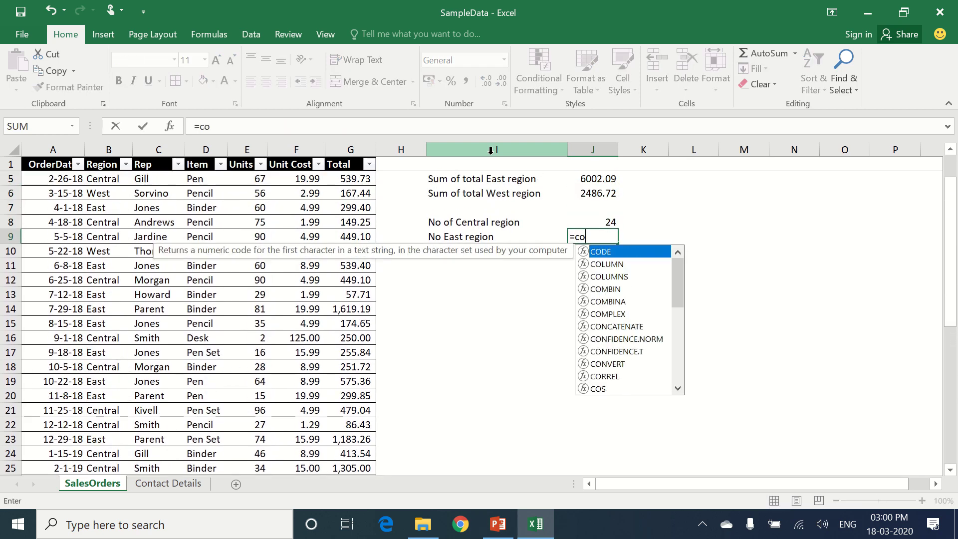
pyautogui.write('untif(')
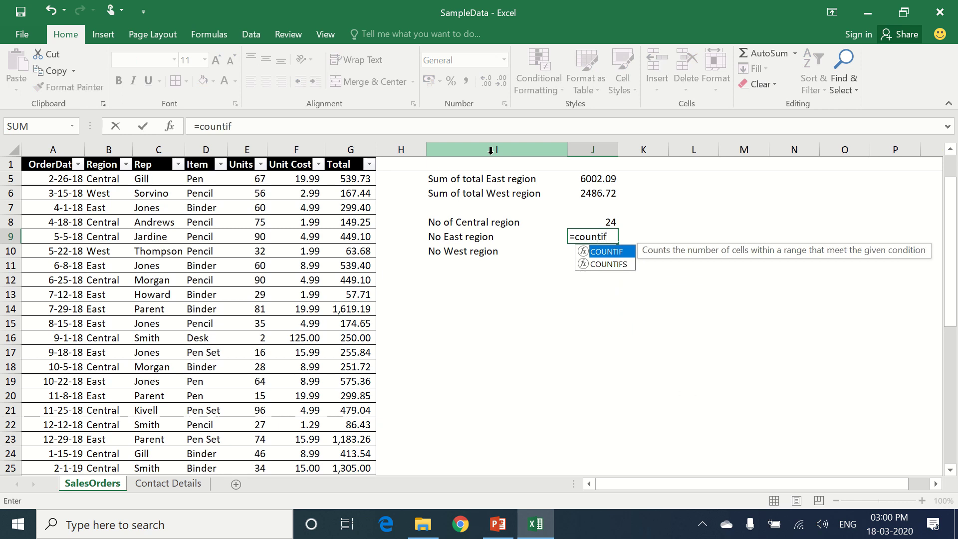
pyautogui.click(97, 178)
pyautogui.press('Up')
pyautogui.press('Up')
pyautogui.press('Up')
pyautogui.press('Up')
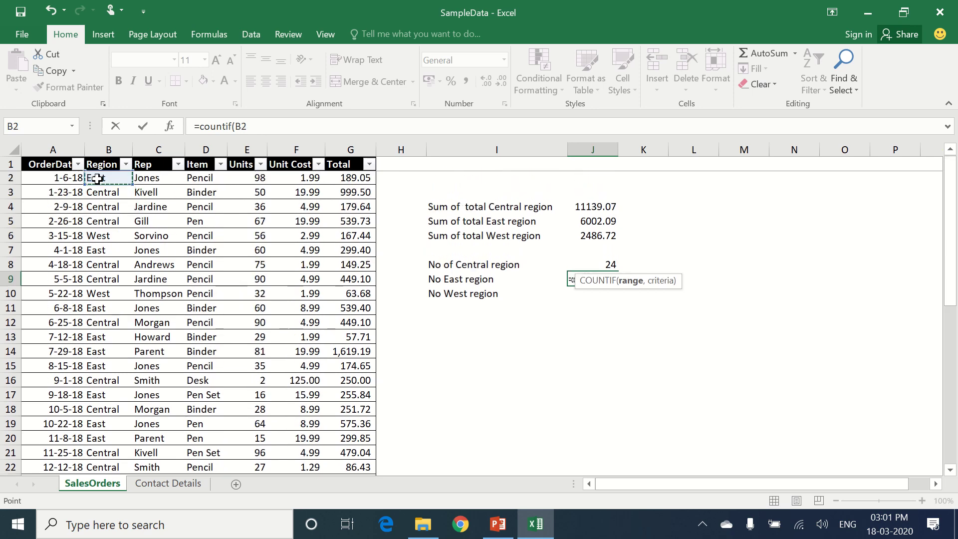
pyautogui.press('Down')
pyautogui.hotkey('ctrl', 'shift', 'Down')
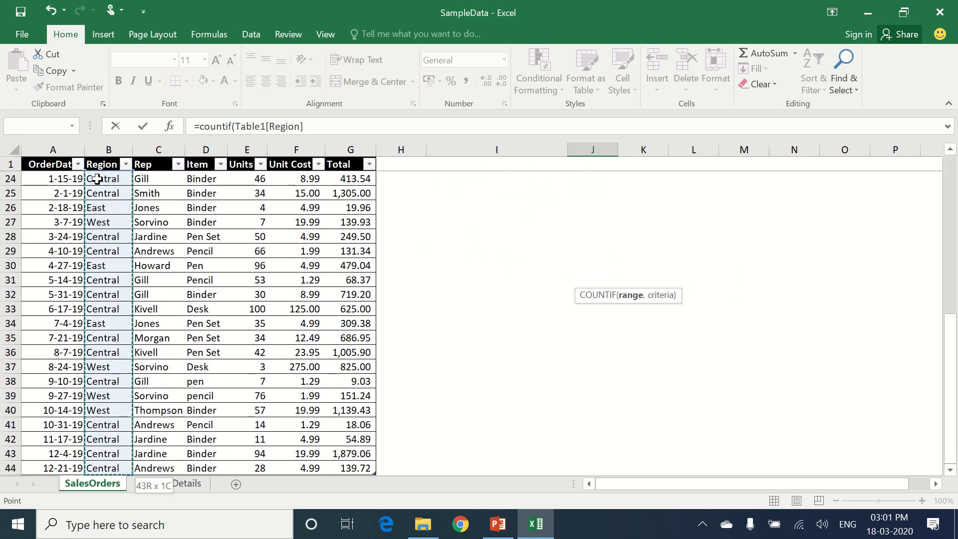
pyautogui.write(',"')
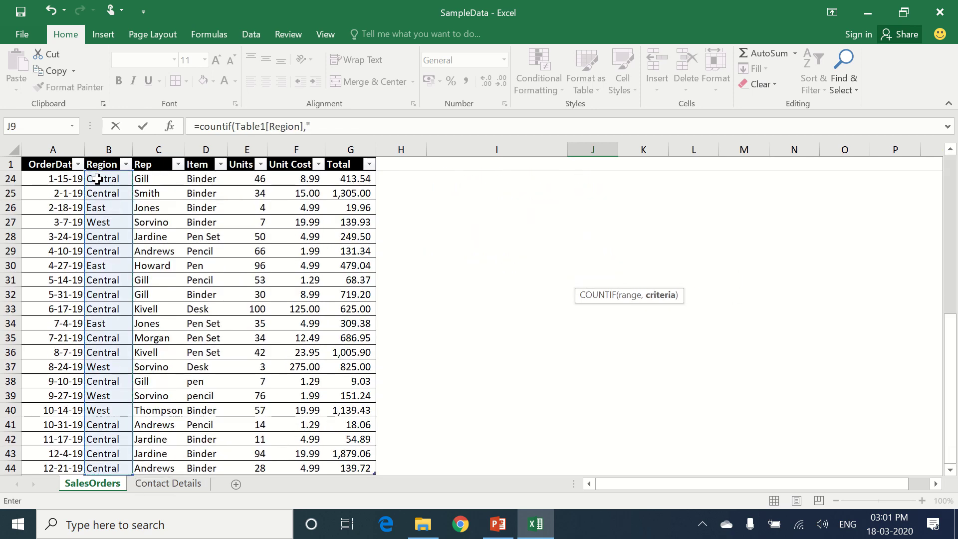
pyautogui.write('East')
pyautogui.press('Return')
pyautogui.press('Up')
pyautogui.press('Up')
pyautogui.press('Up')
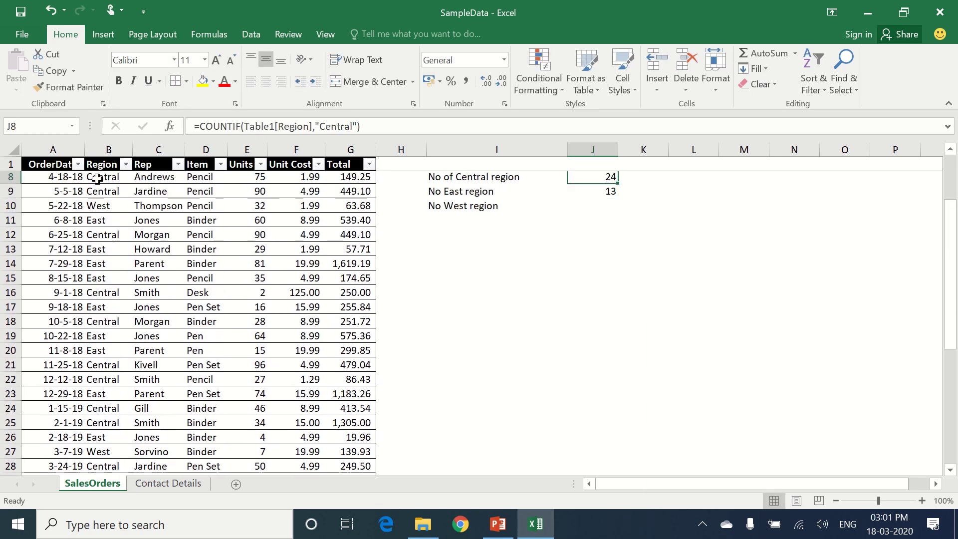
# Step: Enter a COUNTIF formula in cell J10 that counts "West" in the table's Region column
pyautogui.press('Down')
pyautogui.press('Down')
pyautogui.press('Down')
pyautogui.write('=')
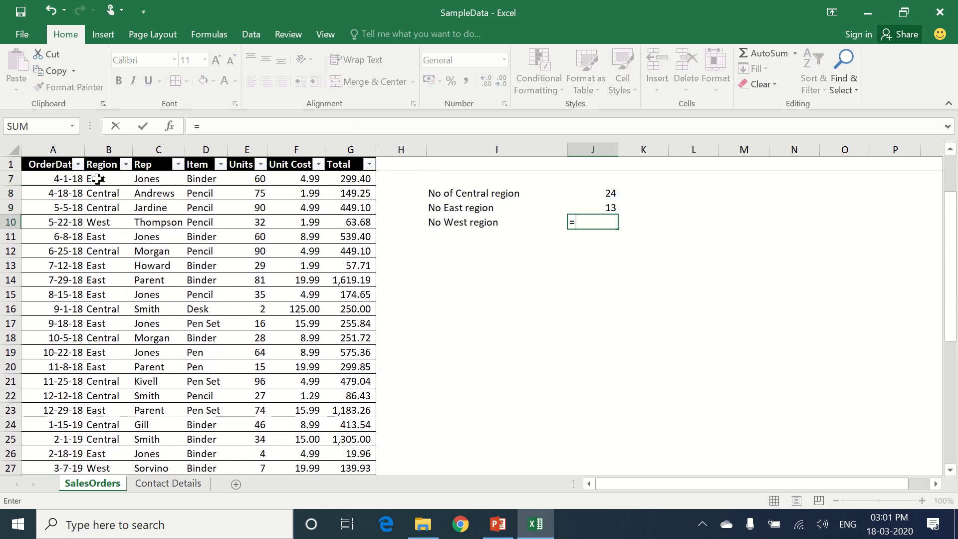
pyautogui.write('c')
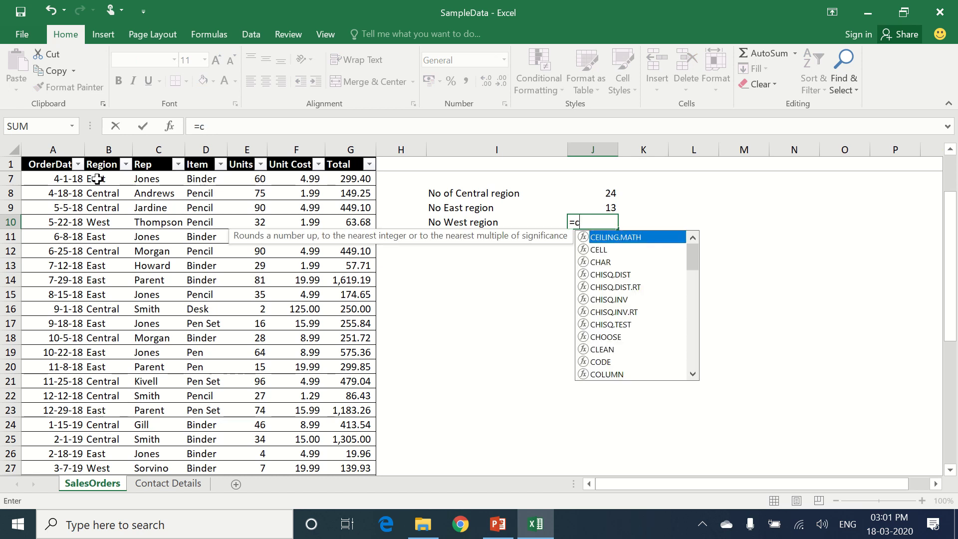
pyautogui.write('ountif(')
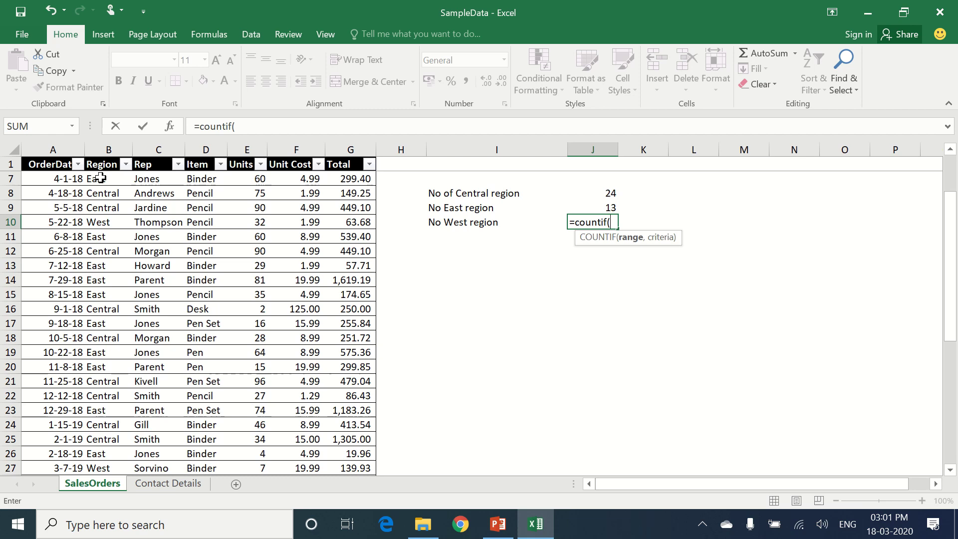
pyautogui.click(100, 178)
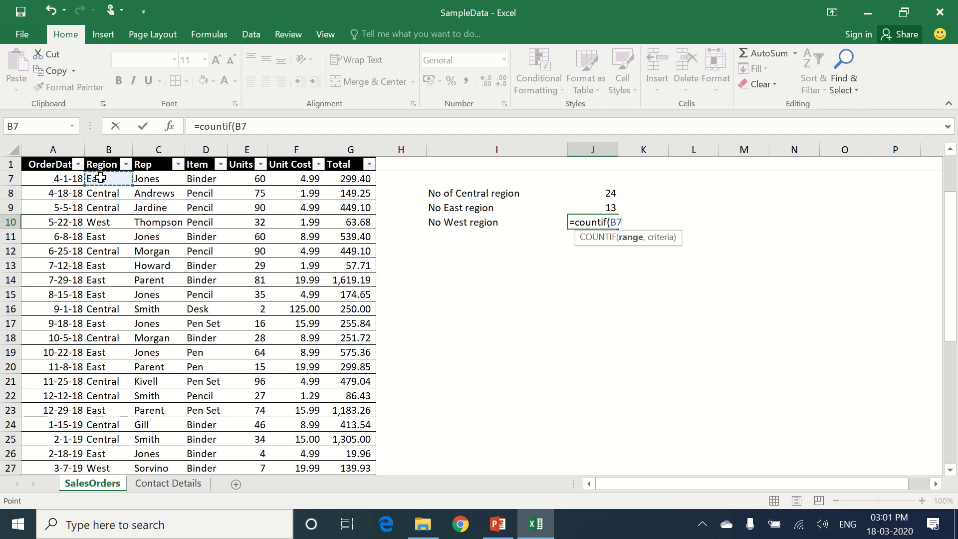
pyautogui.press('Up')
pyautogui.press('Up')
pyautogui.press('Up')
pyautogui.press('Up')
pyautogui.press('Up')
pyautogui.press('Up')
pyautogui.press('Down')
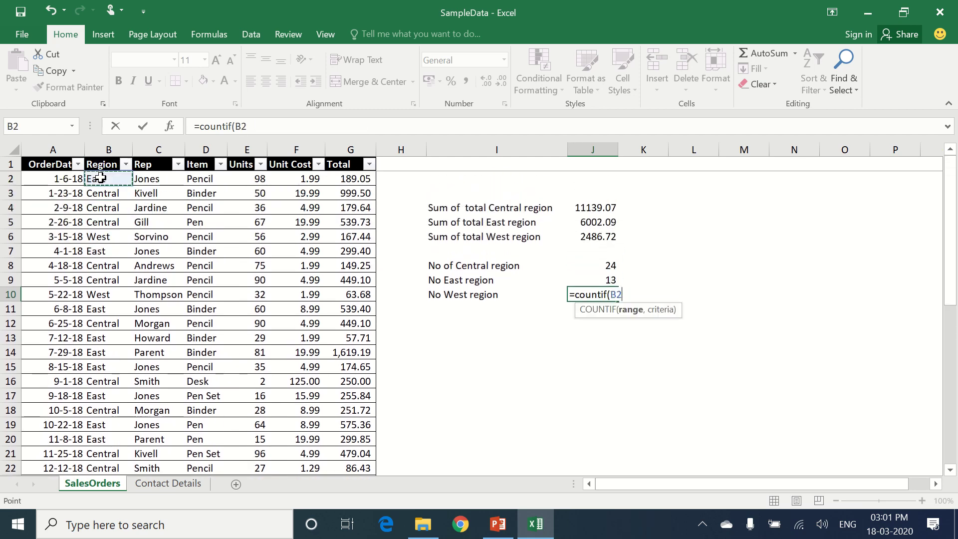
pyautogui.hotkey('ctrl', 'shift', 'Down')
pyautogui.write(',')
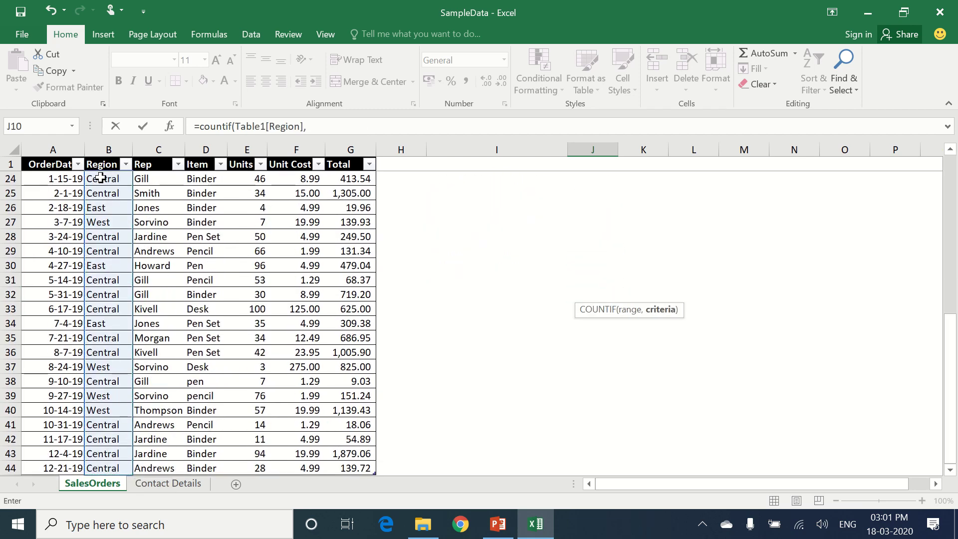
pyautogui.write('"Wes")')
pyautogui.press('Return')
# Step: Filter the Region column to Central only and select the visible Total values to check their count
pyautogui.press('Up')
pyautogui.press('Up')
pyautogui.press('Up')
pyautogui.press('Up')
pyautogui.press('Up')
pyautogui.press('Up')
pyautogui.press('Up')
pyautogui.press('Up')
pyautogui.press('Up')
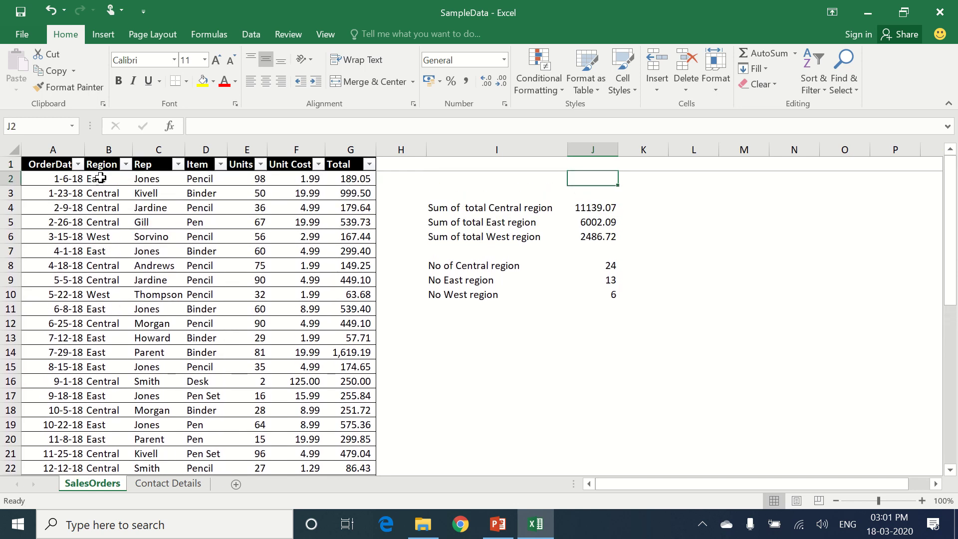
pyautogui.click(125, 165)
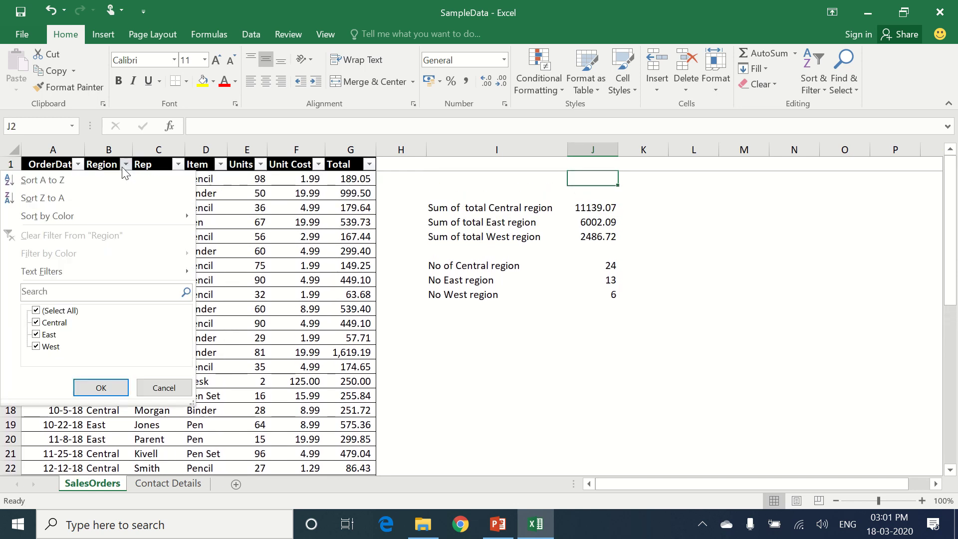
pyautogui.click(57, 323)
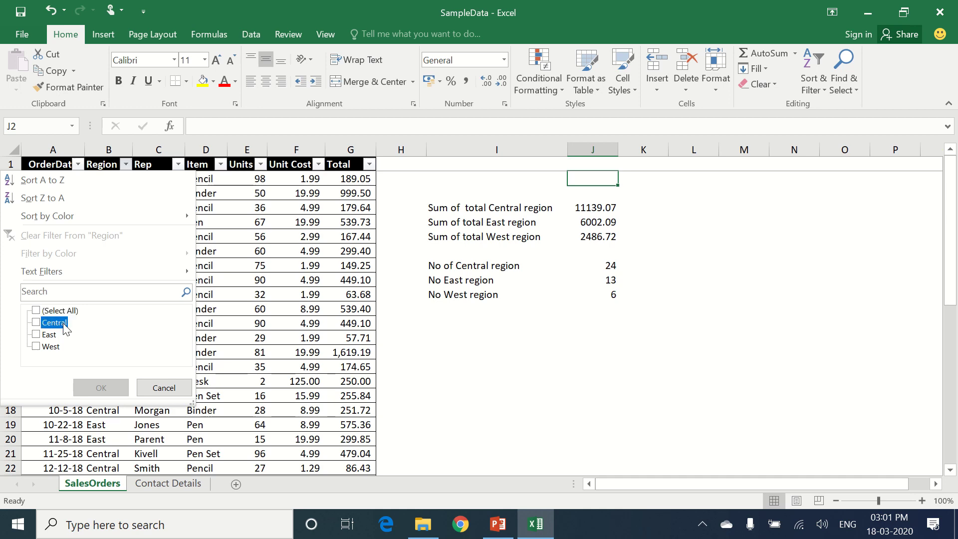
pyautogui.click(102, 388)
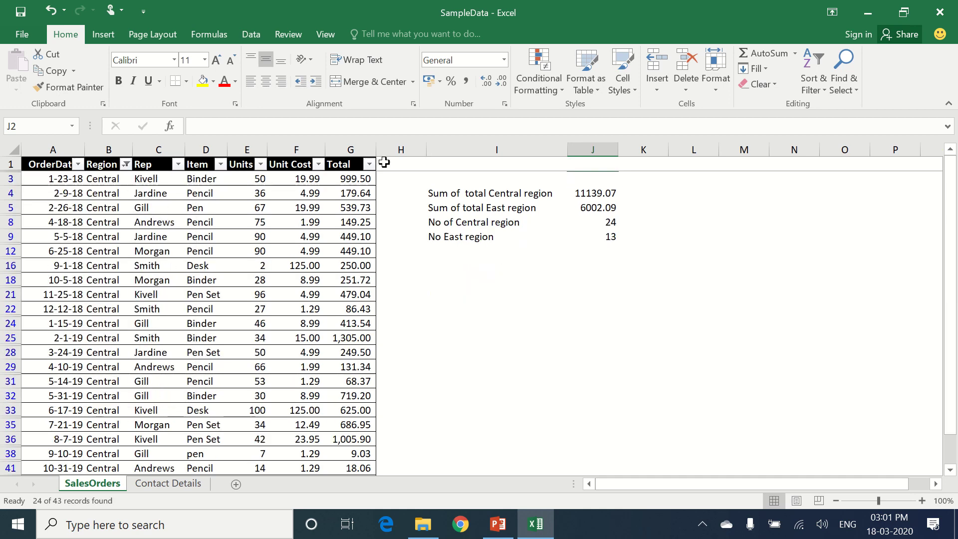
pyautogui.click(370, 175)
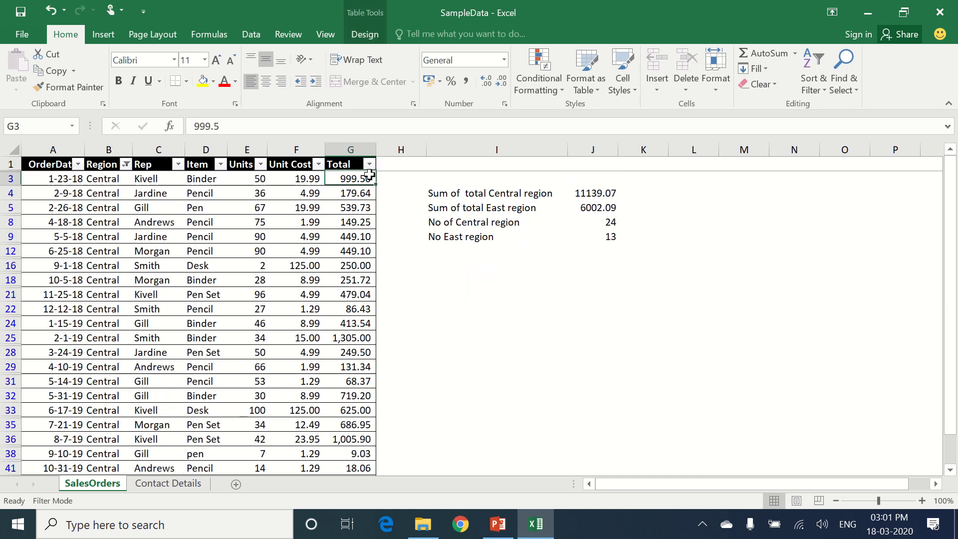
pyautogui.moveTo(369, 175); pyautogui.dragTo(375, 473)
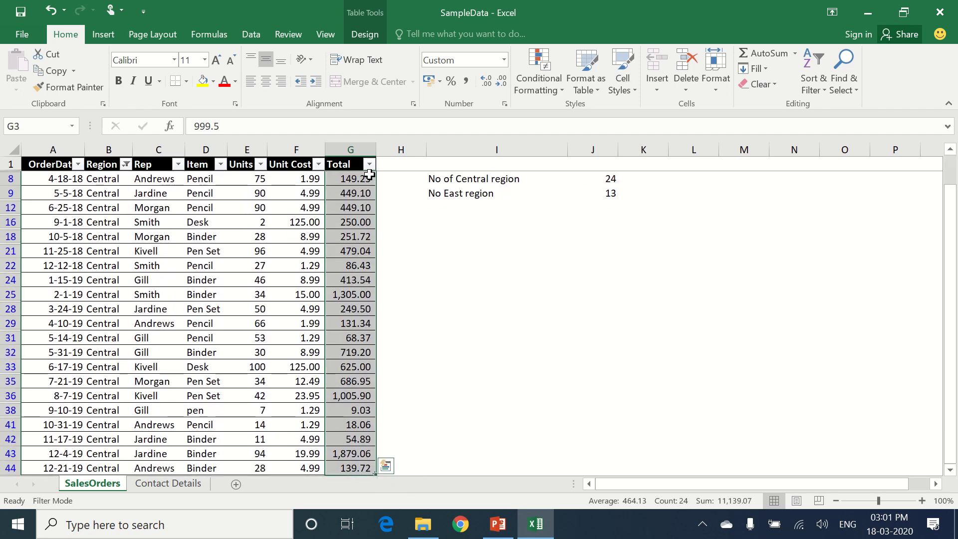
# Step: Filter the Region column to East only and select the visible Total values to check their count
pyautogui.click(126, 164)
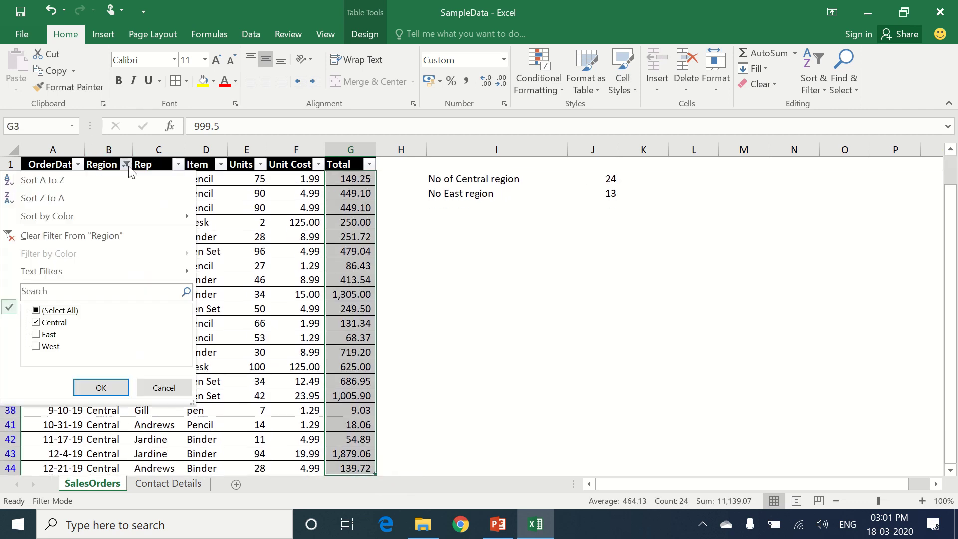
pyautogui.click(62, 314)
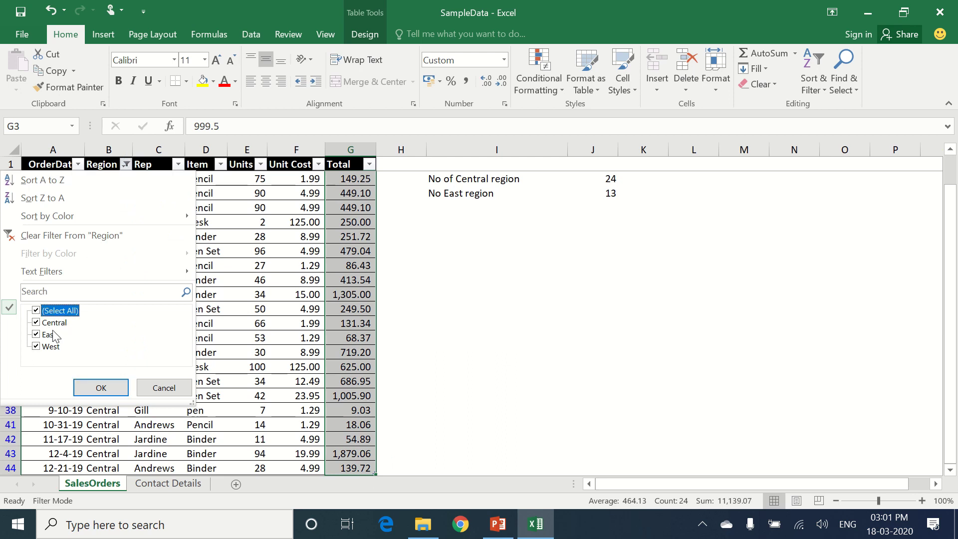
pyautogui.click(36, 322)
pyautogui.click(36, 311)
pyautogui.click(37, 312)
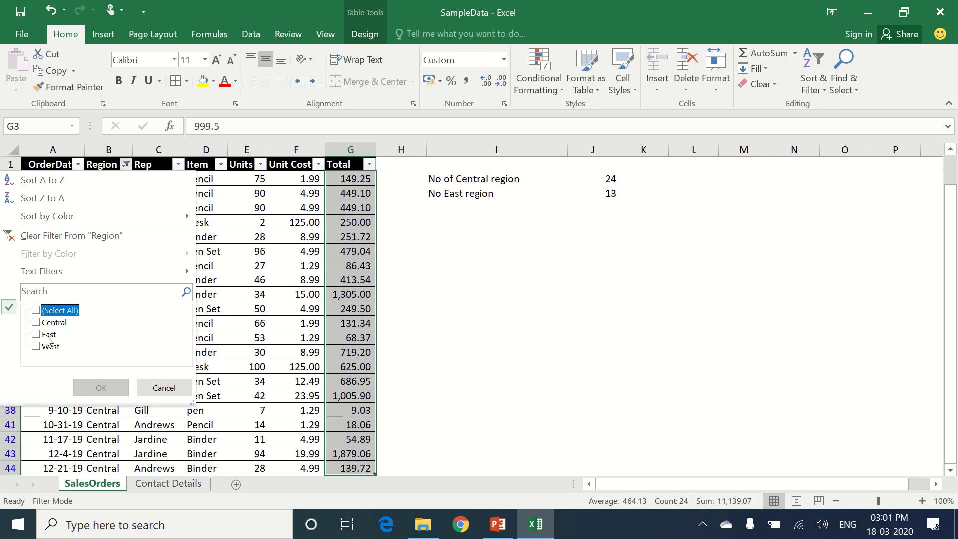
pyautogui.click(36, 334)
pyautogui.click(91, 384)
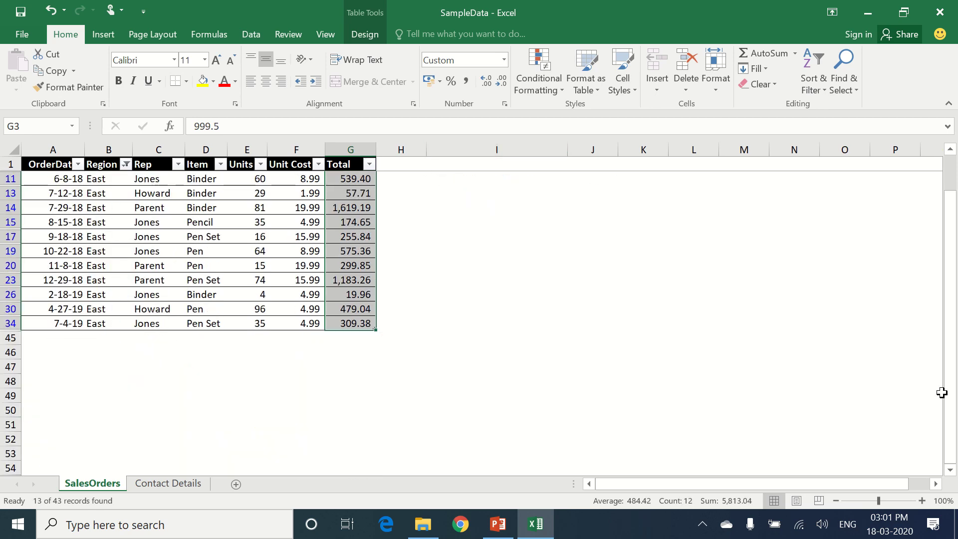
pyautogui.moveTo(948, 345); pyautogui.dragTo(948, 308)
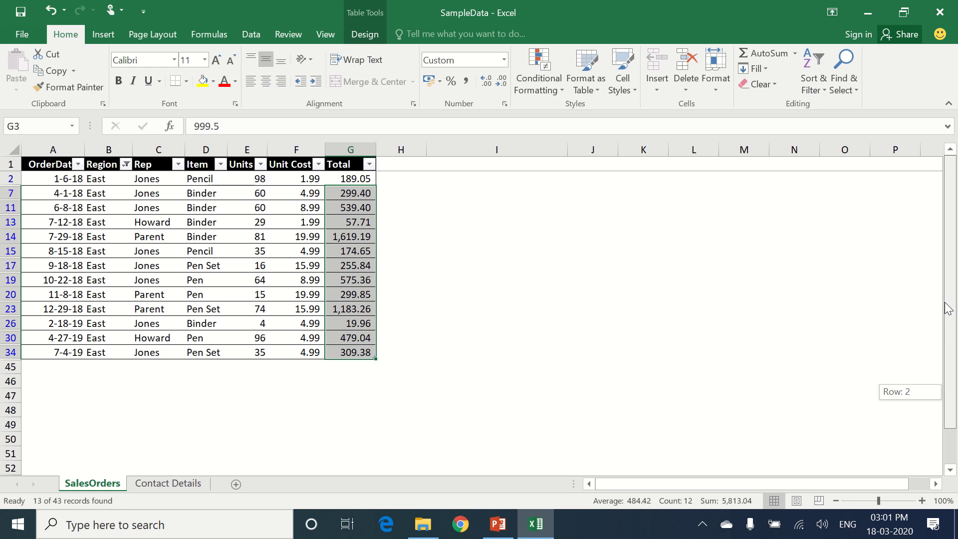
pyautogui.click(363, 175)
pyautogui.moveTo(363, 175); pyautogui.dragTo(359, 353)
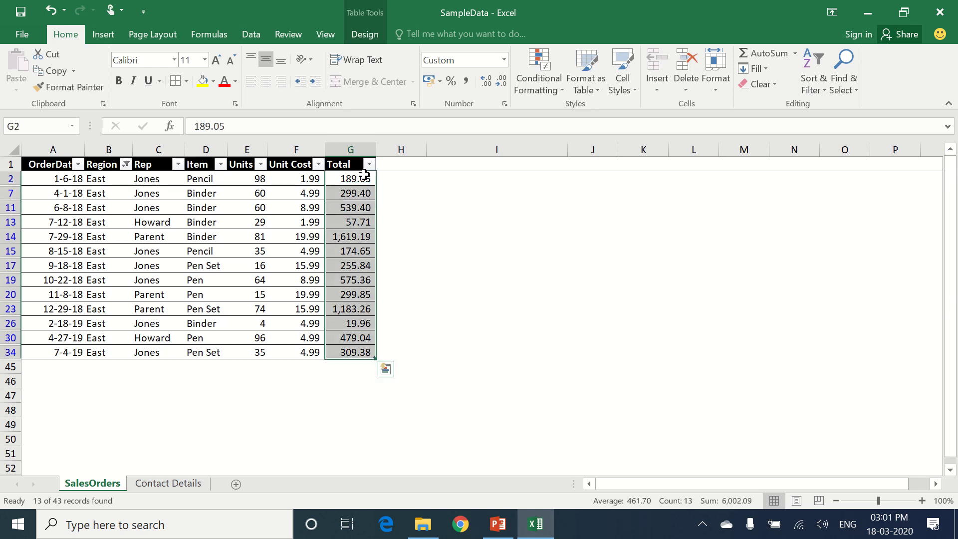
# Step: Filter the table's Region column to West only
pyautogui.click(138, 164)
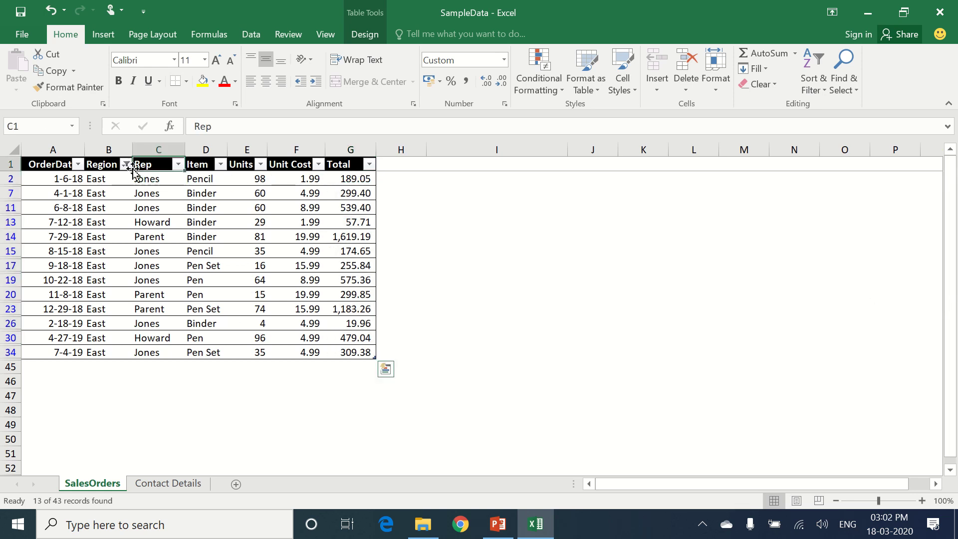
pyautogui.hotkey('ctrl', 'shift', 'Down')
pyautogui.click(122, 164)
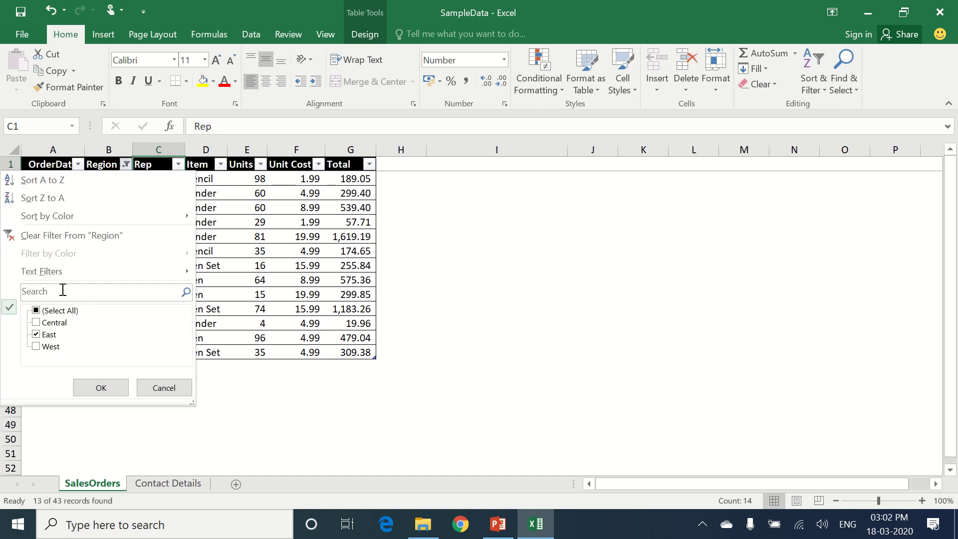
pyautogui.click(48, 335)
pyautogui.click(51, 346)
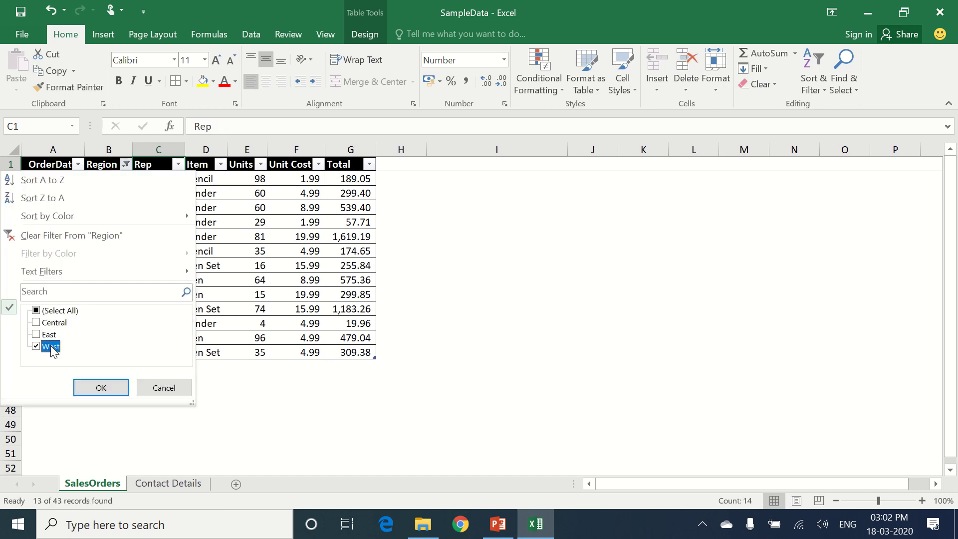
pyautogui.click(101, 388)
pyautogui.click(446, 254)
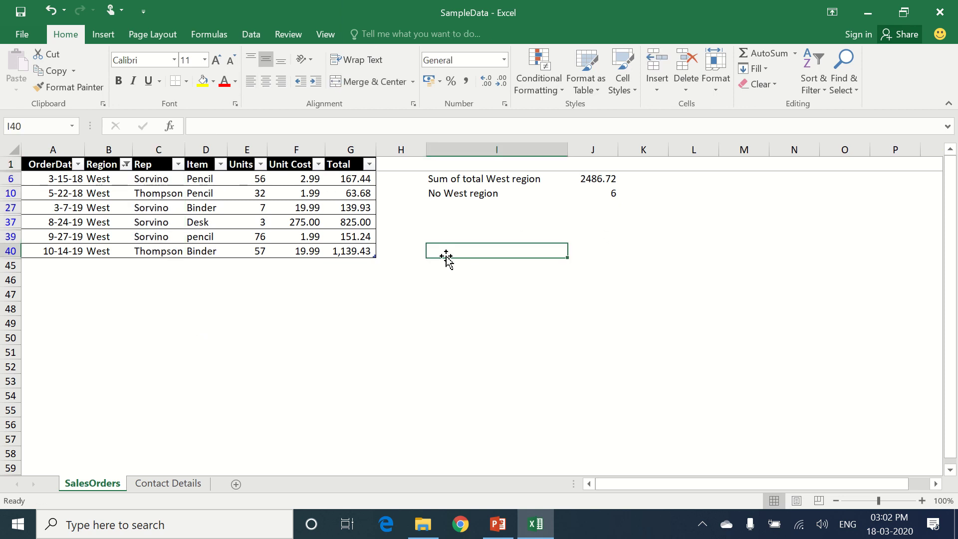
# Step: Select all visible West values in the Total column to check their sum and count against the formula results
pyautogui.press('Up')
pyautogui.press('Up')
pyautogui.press('Up')
pyautogui.press('Up')
pyautogui.press('Up')
pyautogui.press('Left')
pyautogui.press('Left')
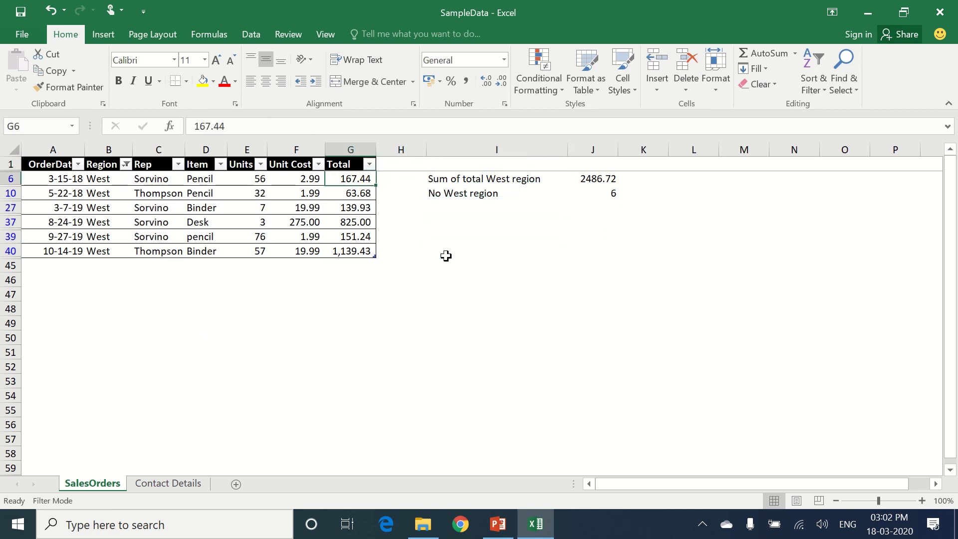
pyautogui.hotkey('shift', 'Down')
pyautogui.hotkey('shift', 'Down')
pyautogui.hotkey('shift', 'Down')
pyautogui.hotkey('shift', 'Down')
pyautogui.hotkey('shift', 'Down')
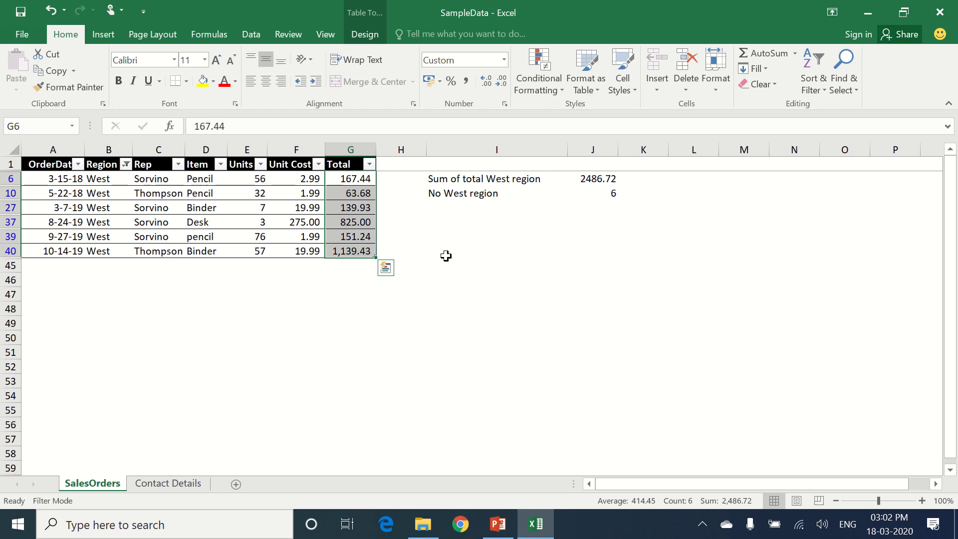
# Step: Show all regions in the Region column again and open the Contact Details sheet
pyautogui.click(125, 165)
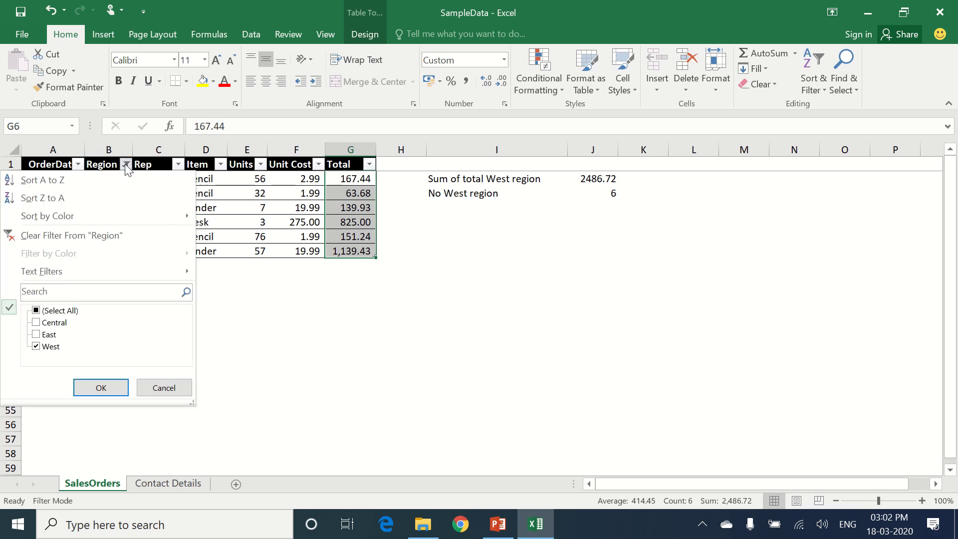
pyautogui.click(64, 311)
pyautogui.click(106, 392)
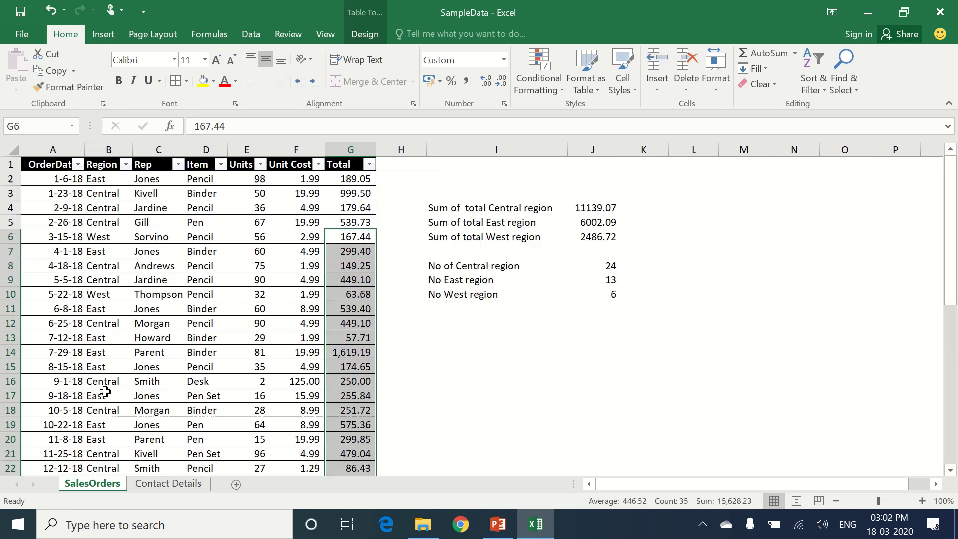
pyautogui.click(775, 325)
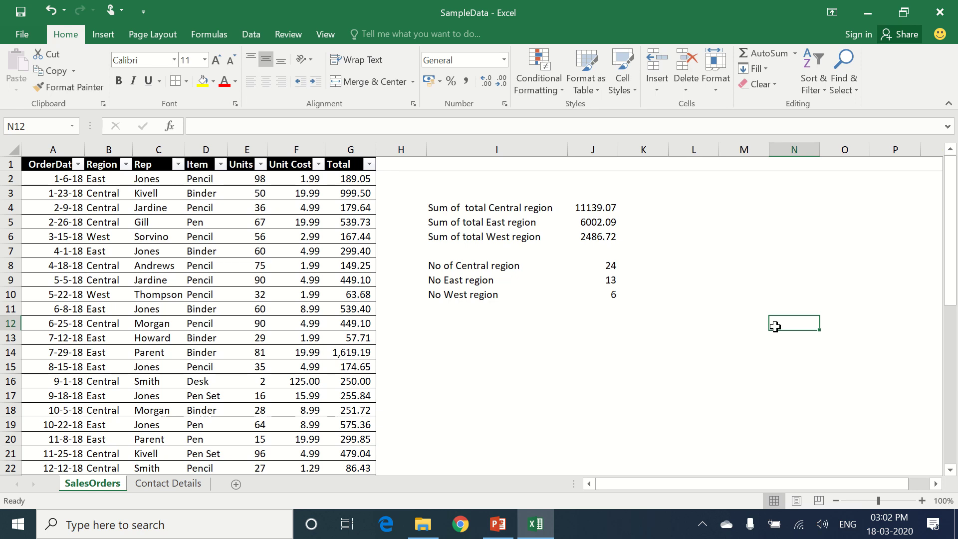
pyautogui.click(198, 487)
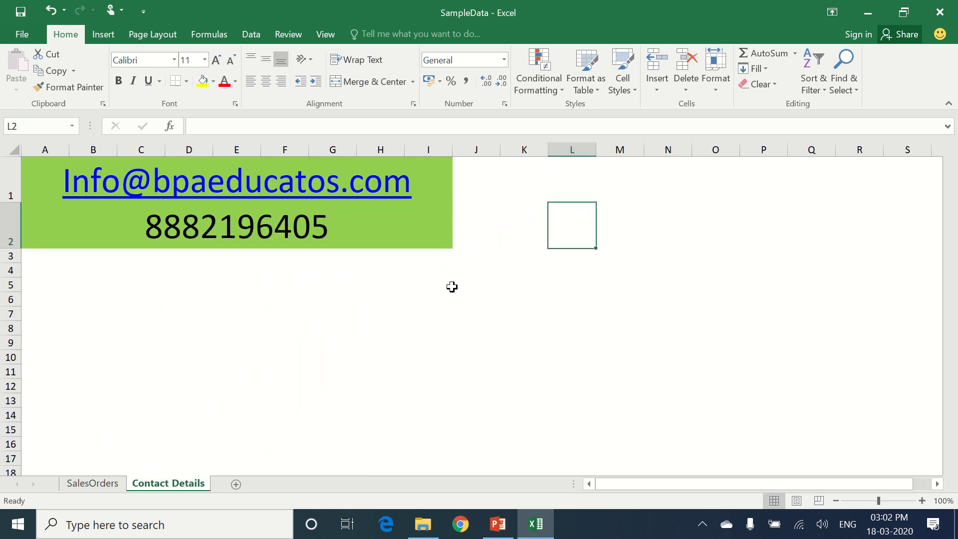